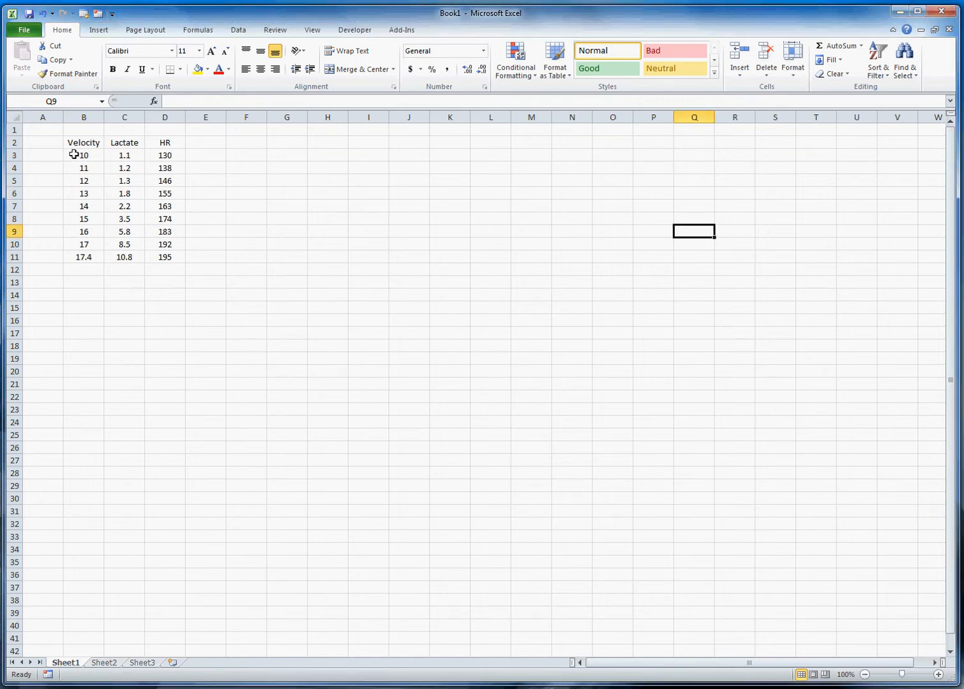
# Insert a markers-only scatter chart of the Velocity and Lactate values in B3:C11 and place it beside the table near F4.
pyautogui.doubleClick(75, 155)
pyautogui.click(66, 180)
pyautogui.moveTo(75, 153); pyautogui.dragTo(136, 257)
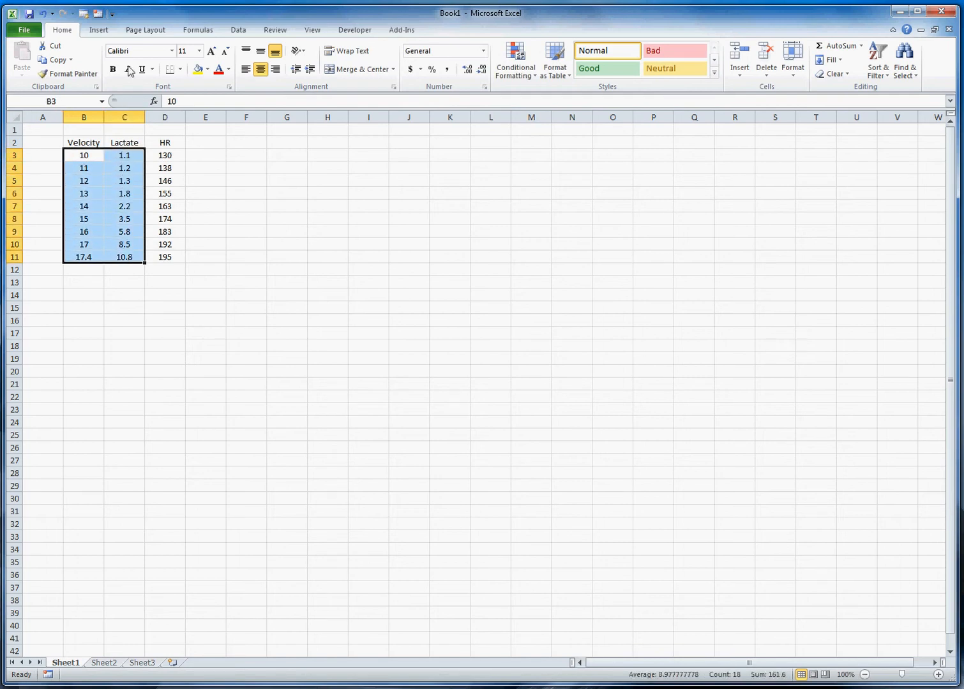
pyautogui.click(98, 30)
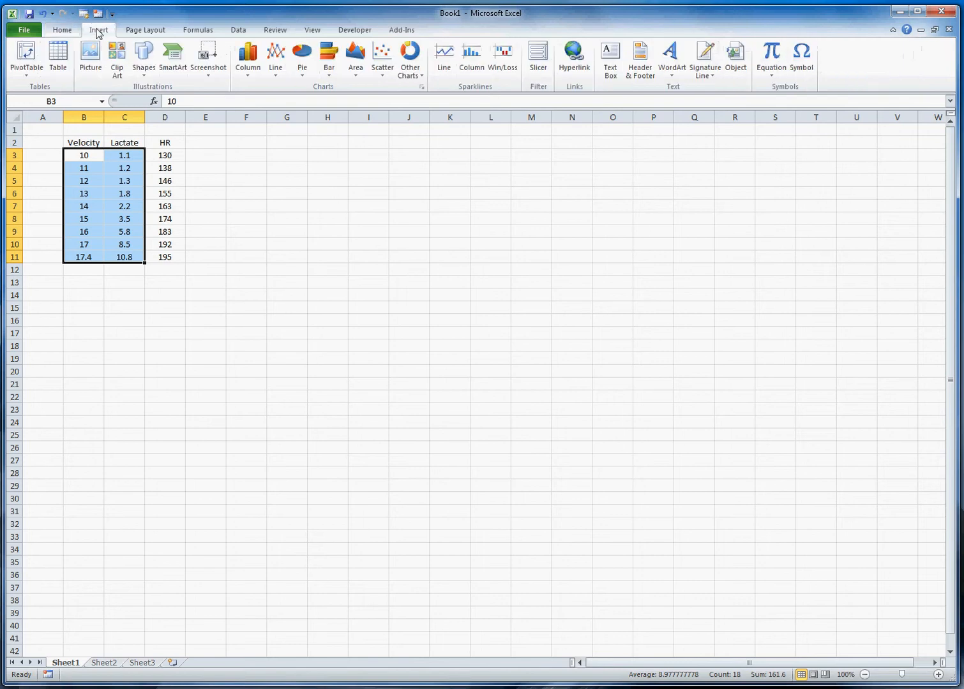
pyautogui.click(382, 56)
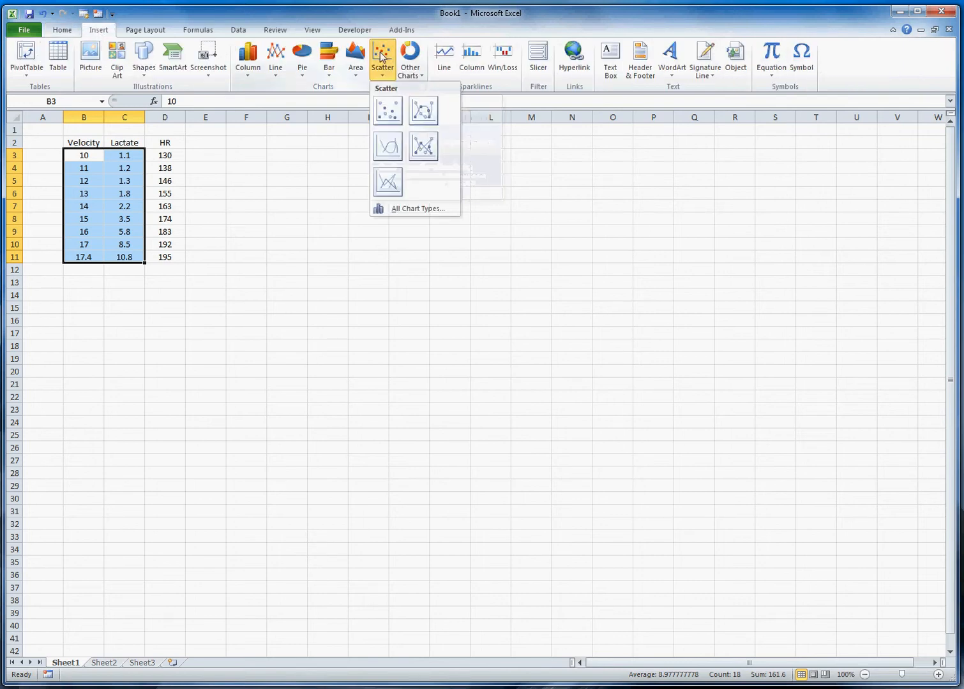
pyautogui.click(386, 112)
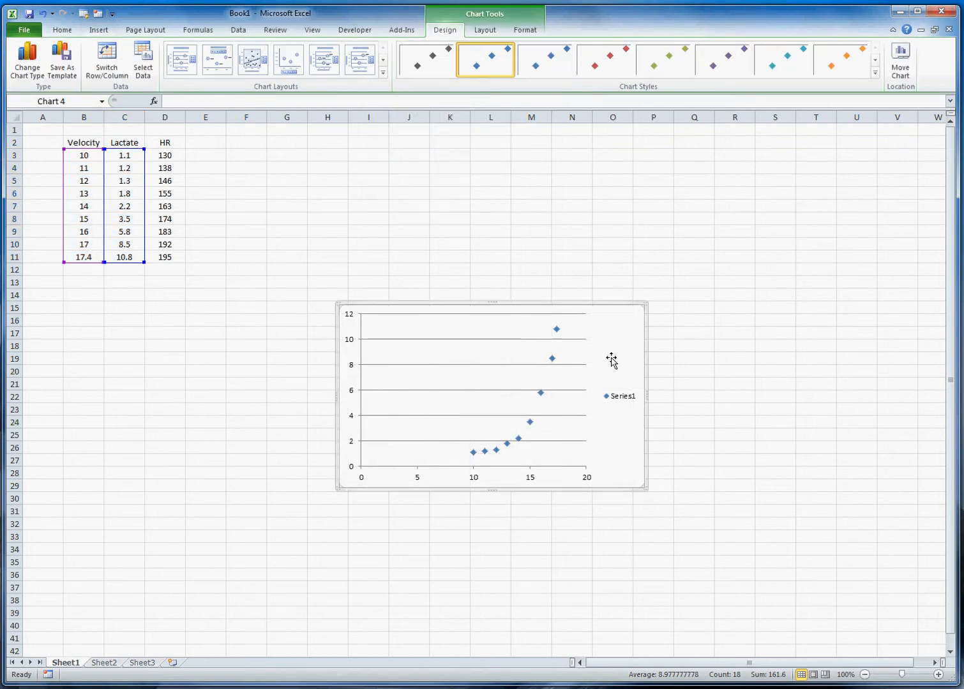
pyautogui.moveTo(608, 353); pyautogui.dragTo(499, 216)
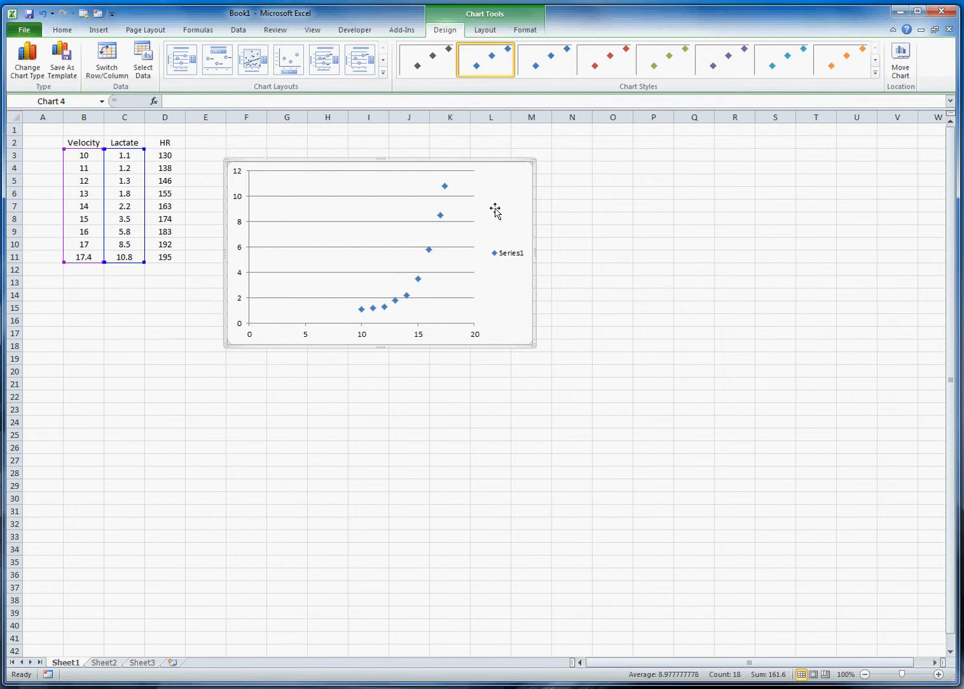
# Add a chart series named HR with X values from B3:B11 and Y values from D3:D11.
pyautogui.rightClick(495, 208)
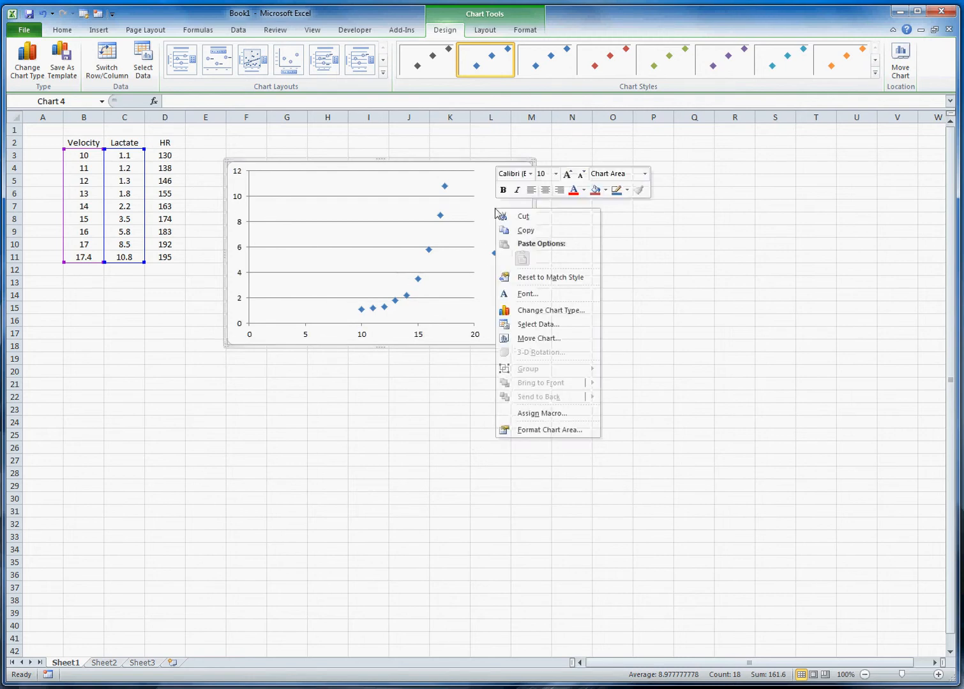
pyautogui.click(530, 325)
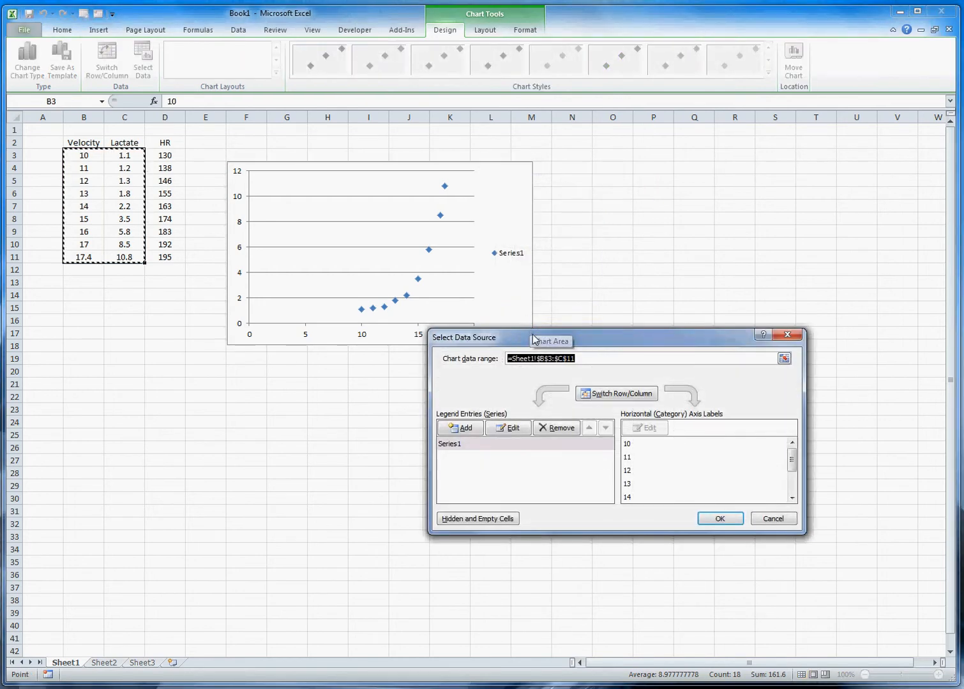
pyautogui.moveTo(532, 326); pyautogui.dragTo(299, 214)
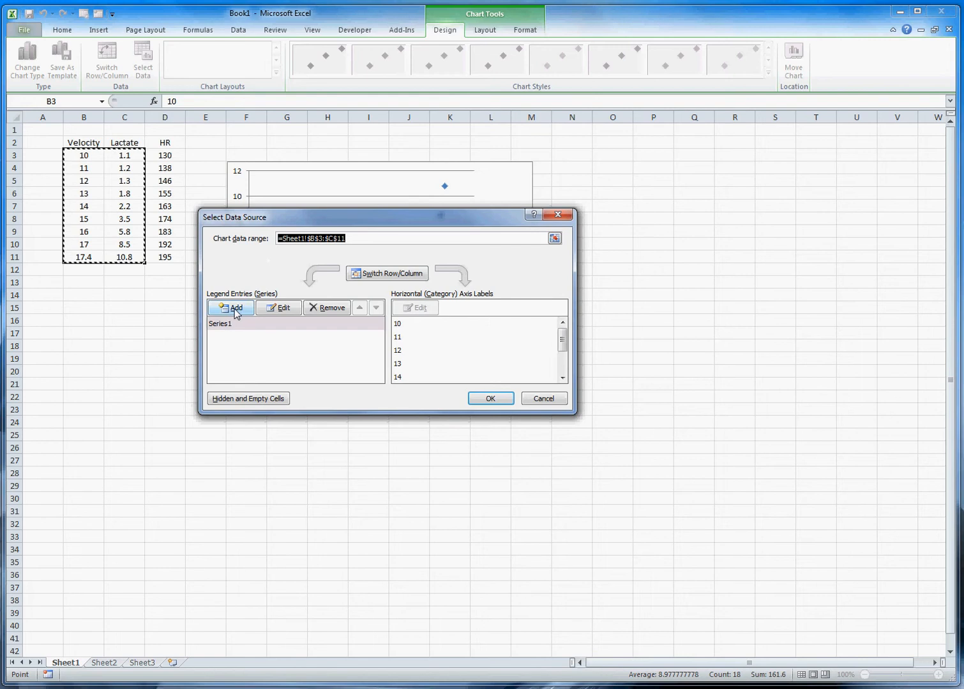
pyautogui.click(235, 308)
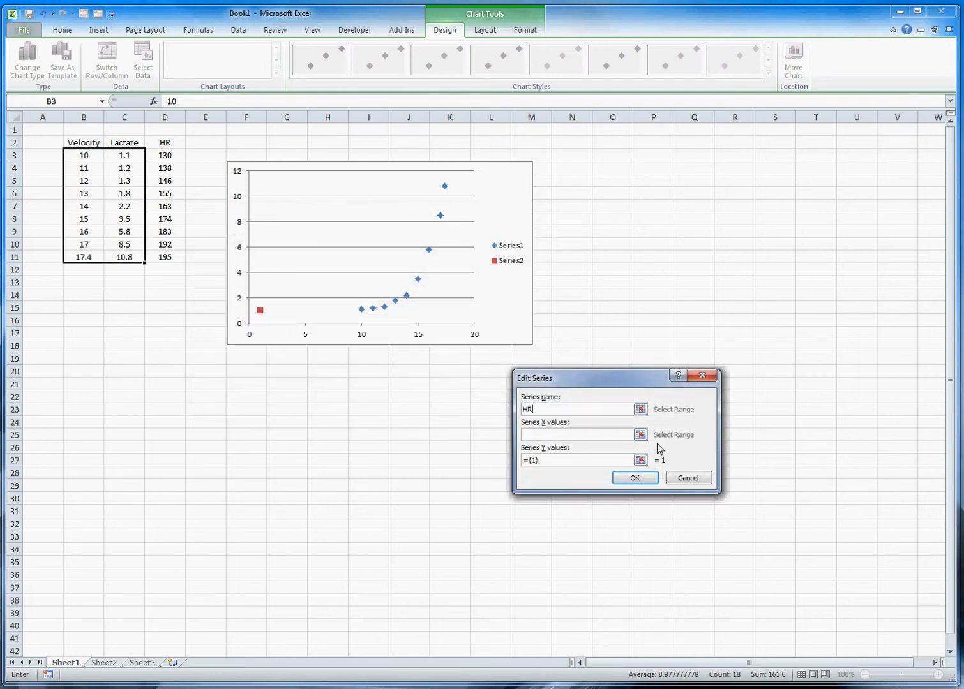
pyautogui.click(609, 437)
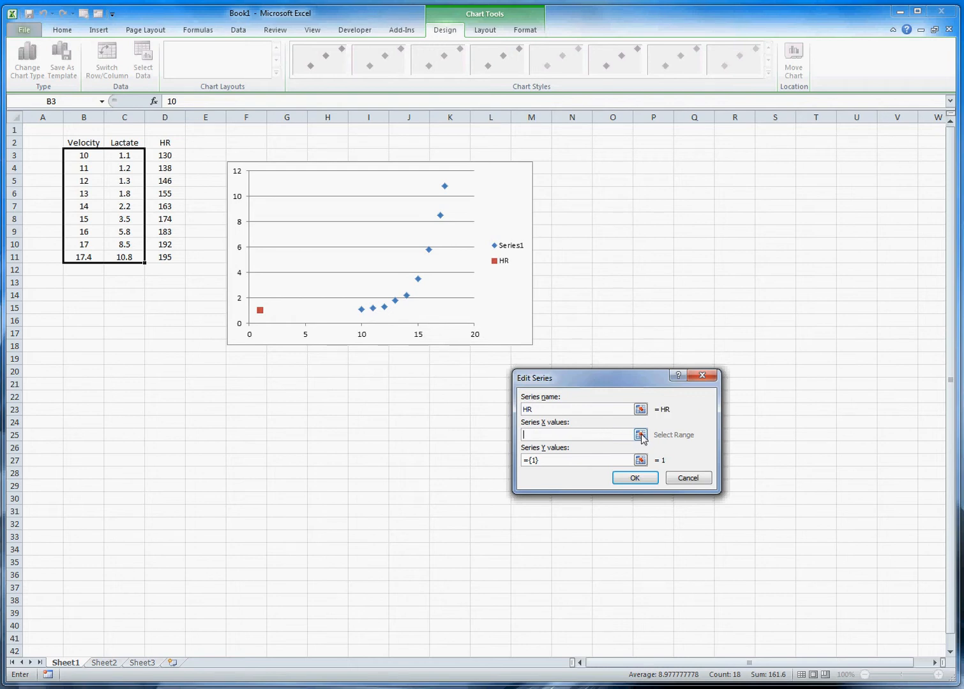
pyautogui.click(640, 434)
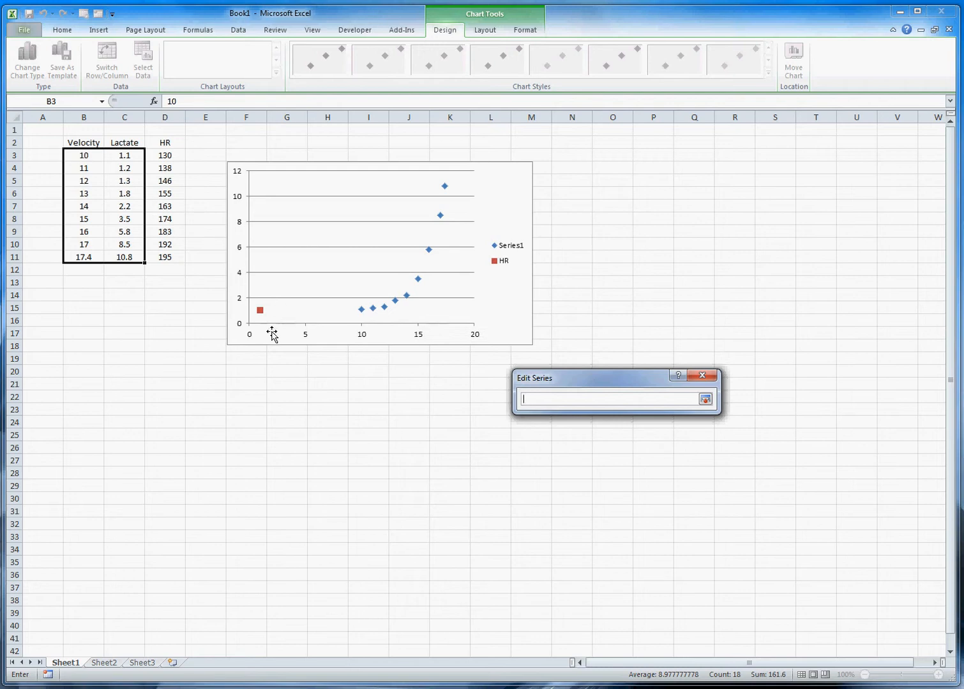
pyautogui.moveTo(90, 155); pyautogui.dragTo(84, 256)
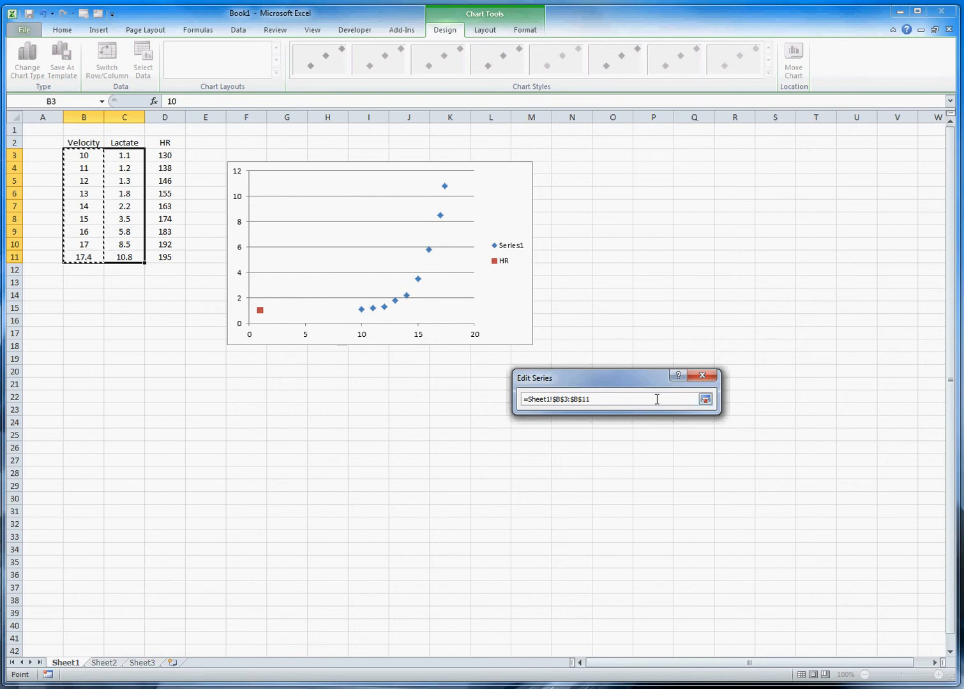
pyautogui.click(705, 398)
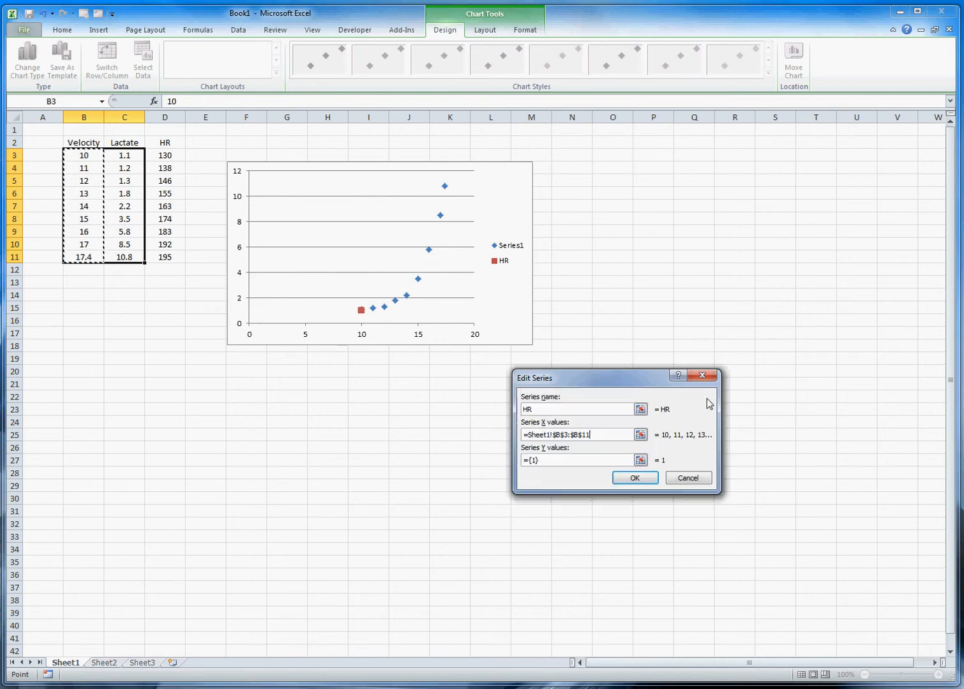
pyautogui.click(640, 461)
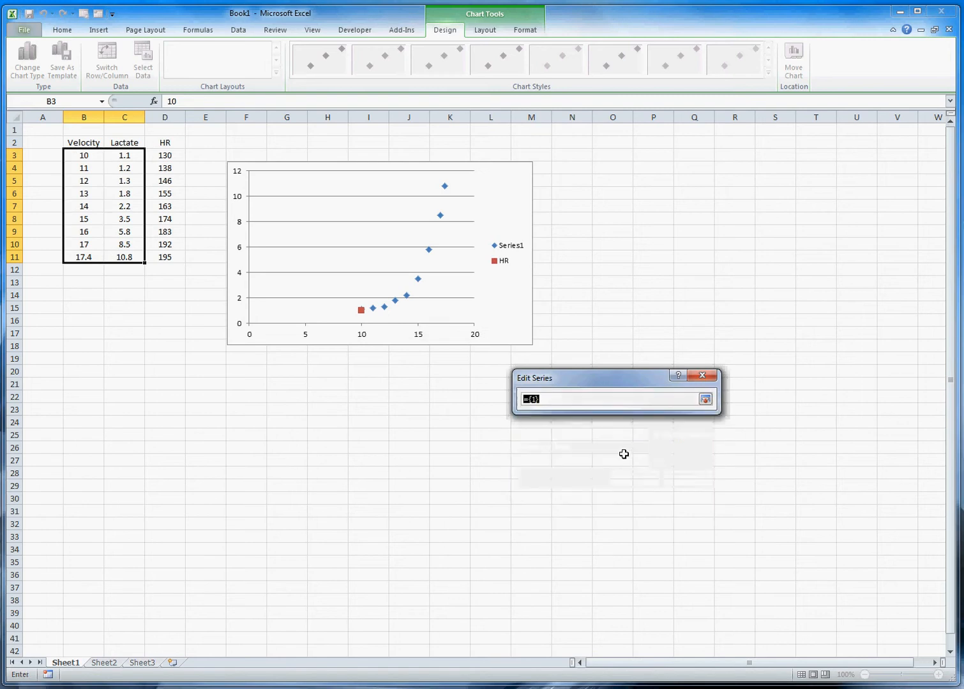
pyautogui.moveTo(165, 155); pyautogui.dragTo(166, 257)
pyautogui.click(705, 399)
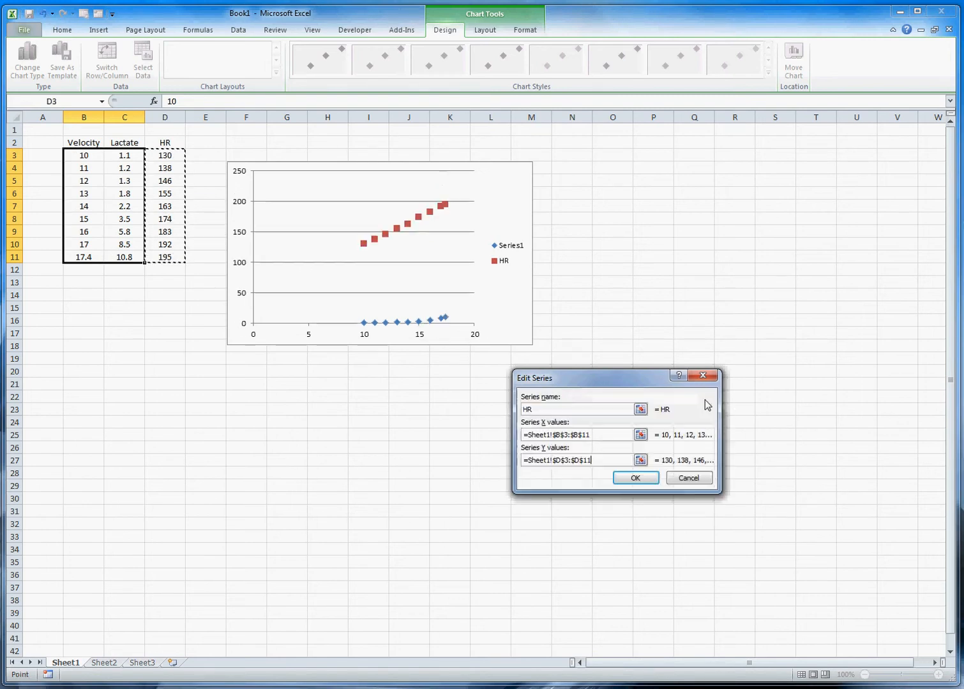
pyautogui.click(650, 479)
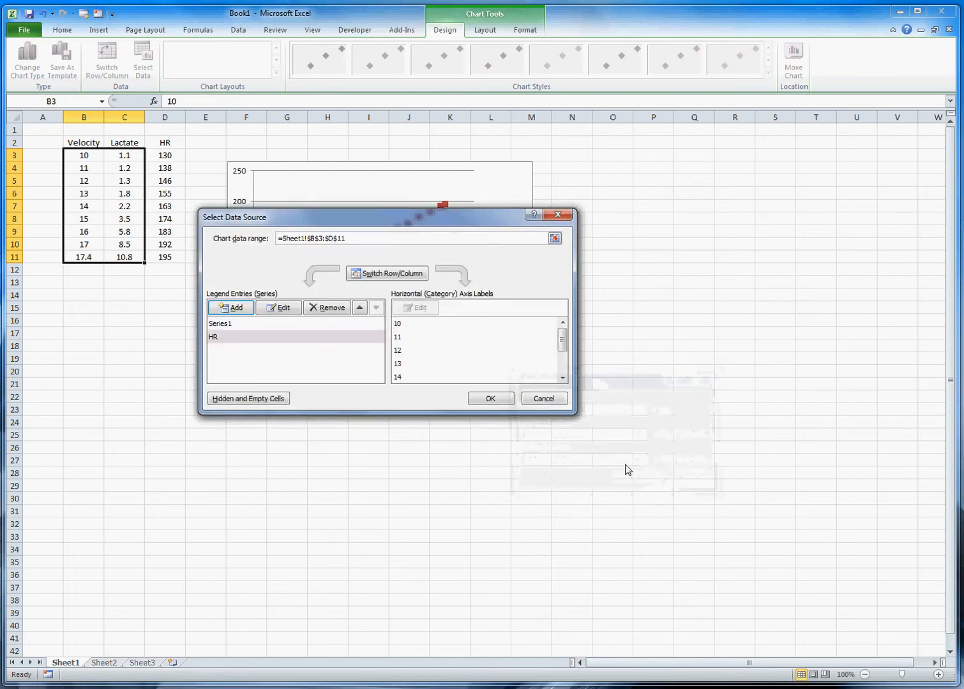
# Rename the chart's first data series to Lactate and apply the data source changes.
pyautogui.click(228, 324)
pyautogui.click(284, 309)
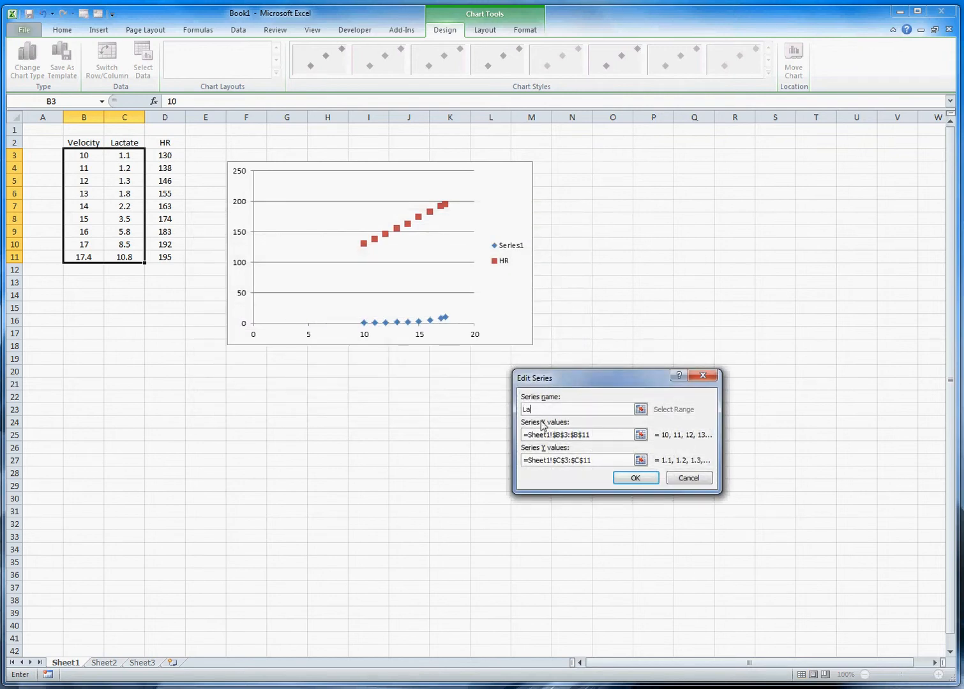
pyautogui.click(638, 478)
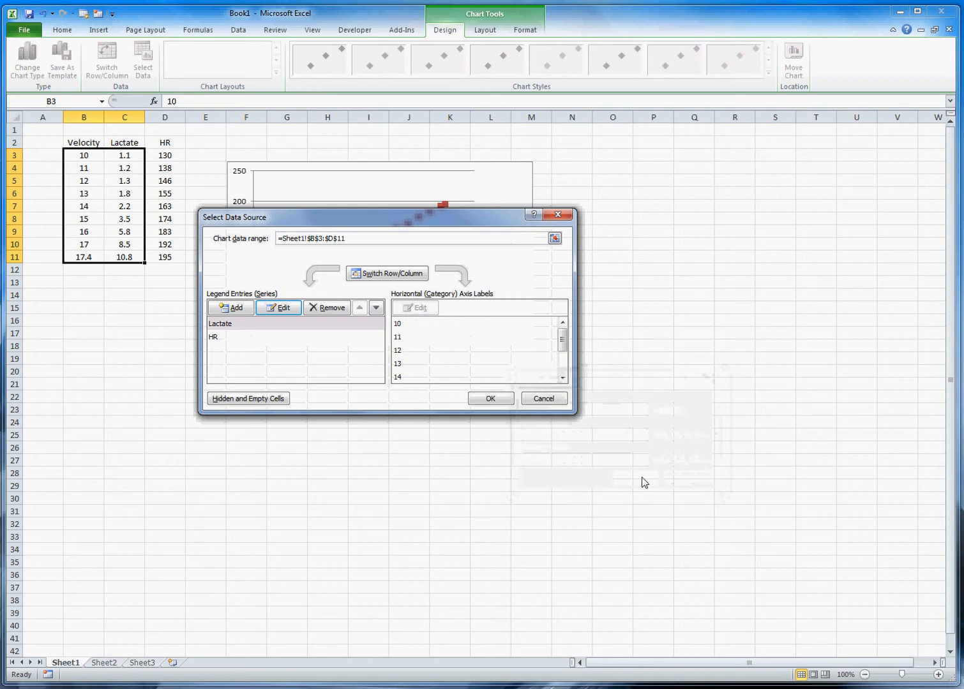
pyautogui.click(490, 400)
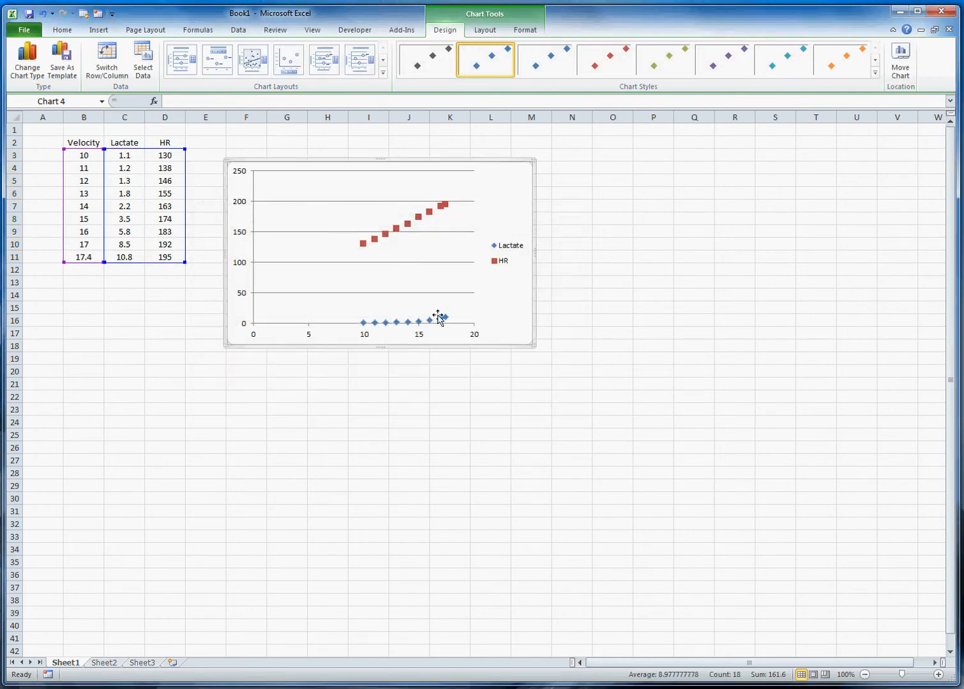
# Plot the HR series on the secondary axis.
pyautogui.moveTo(361, 247)
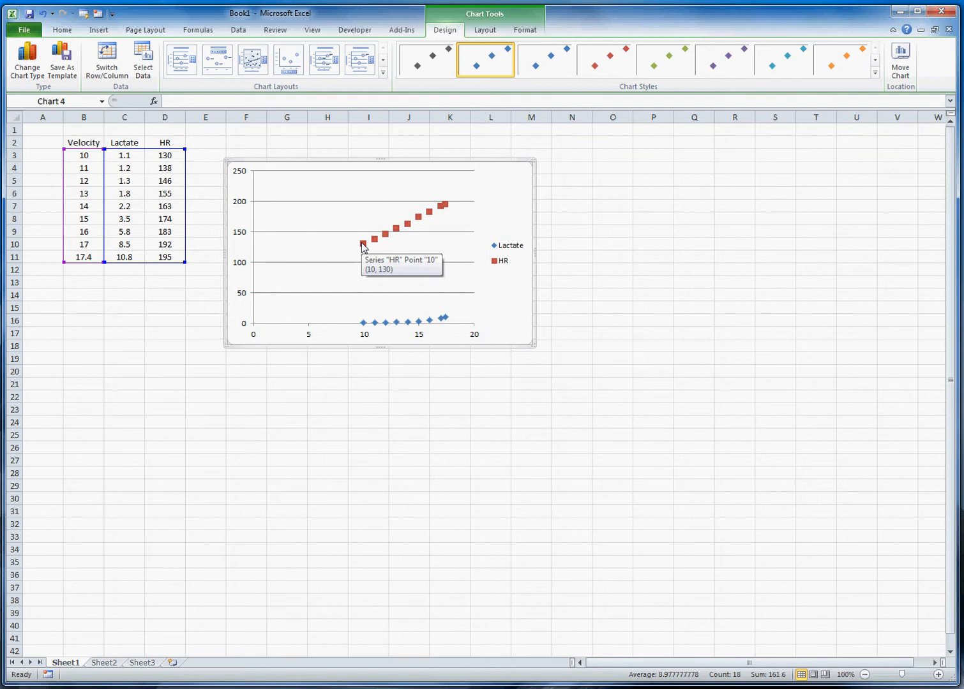
pyautogui.rightClick(362, 245)
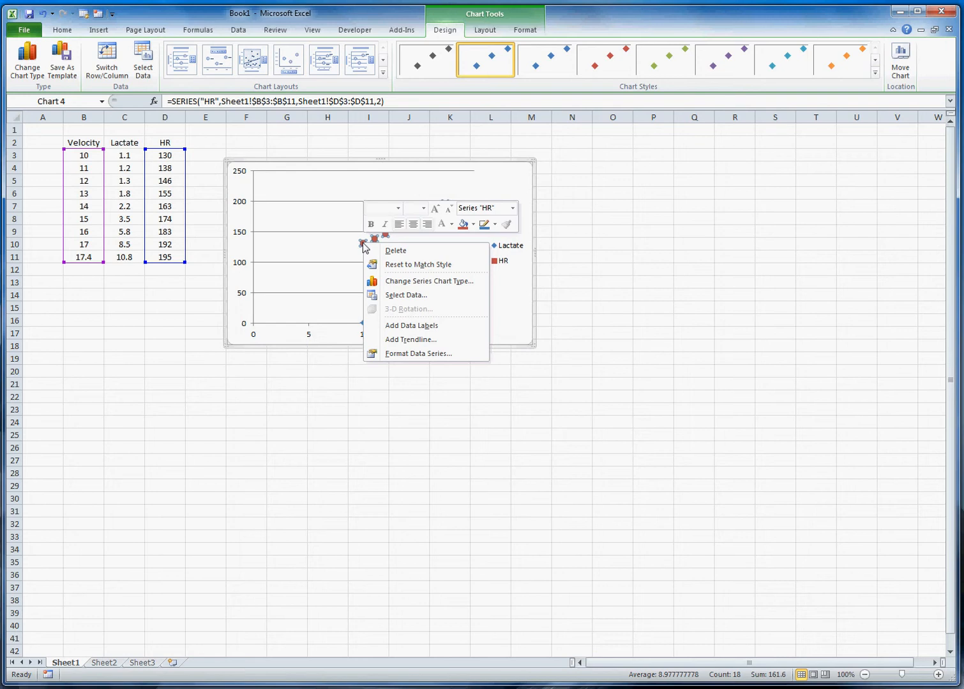
pyautogui.click(418, 353)
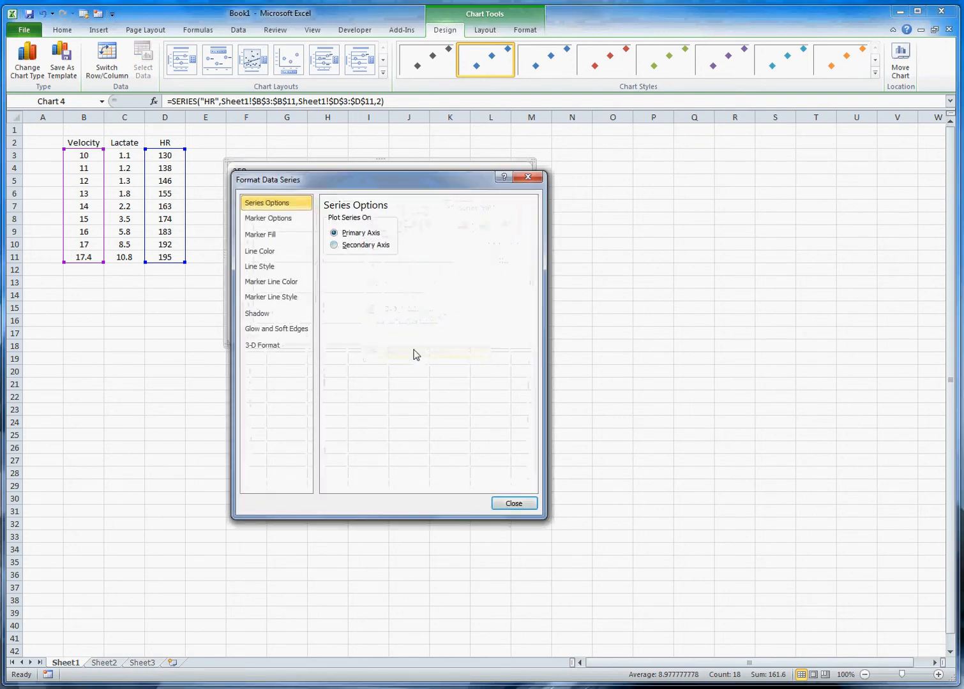
pyautogui.click(334, 245)
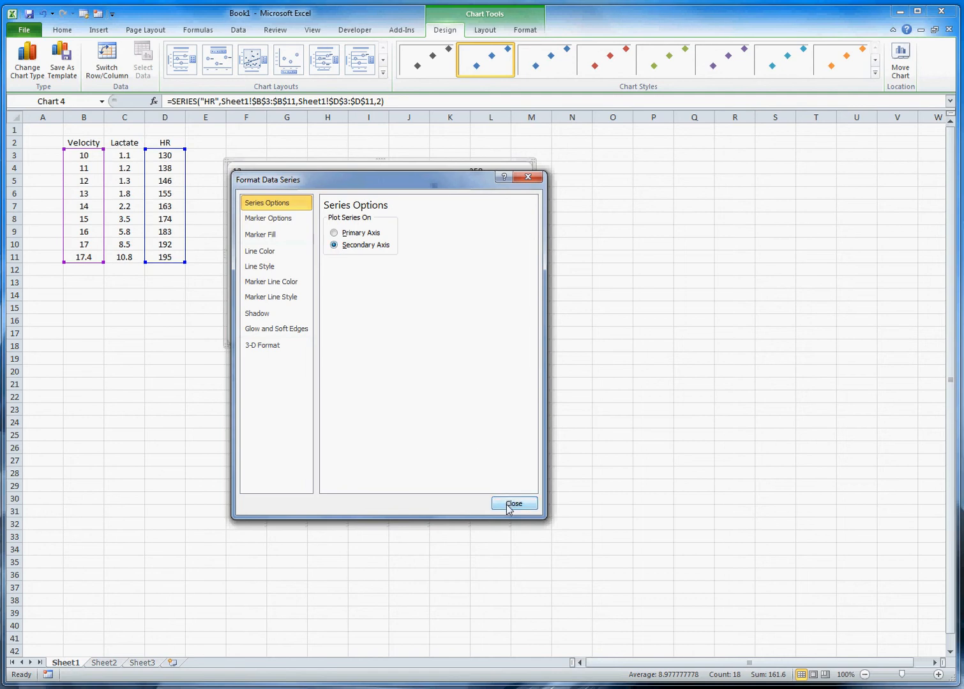
pyautogui.click(508, 504)
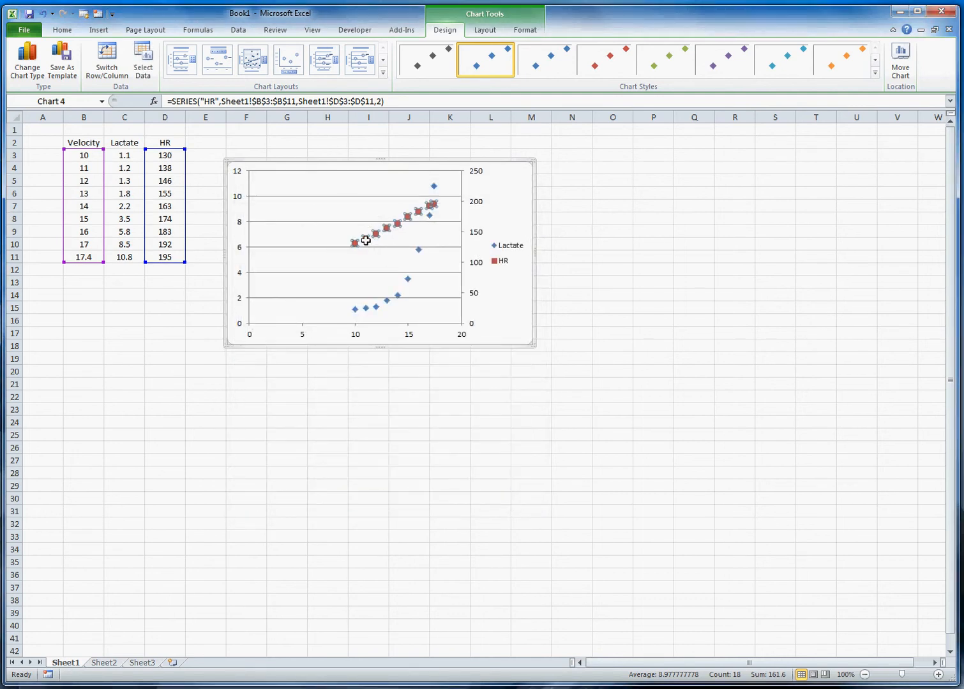
# Set the horizontal axis to a fixed minimum of 9 and a fixed maximum of 19.
pyautogui.moveTo(366, 241)
pyautogui.click(357, 341)
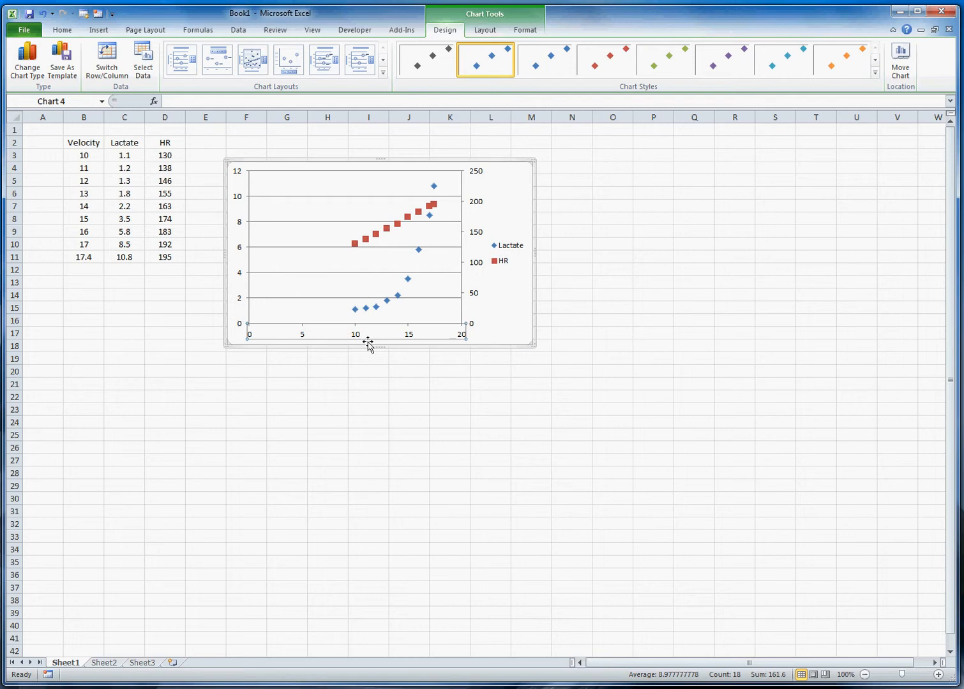
pyautogui.rightClick(357, 339)
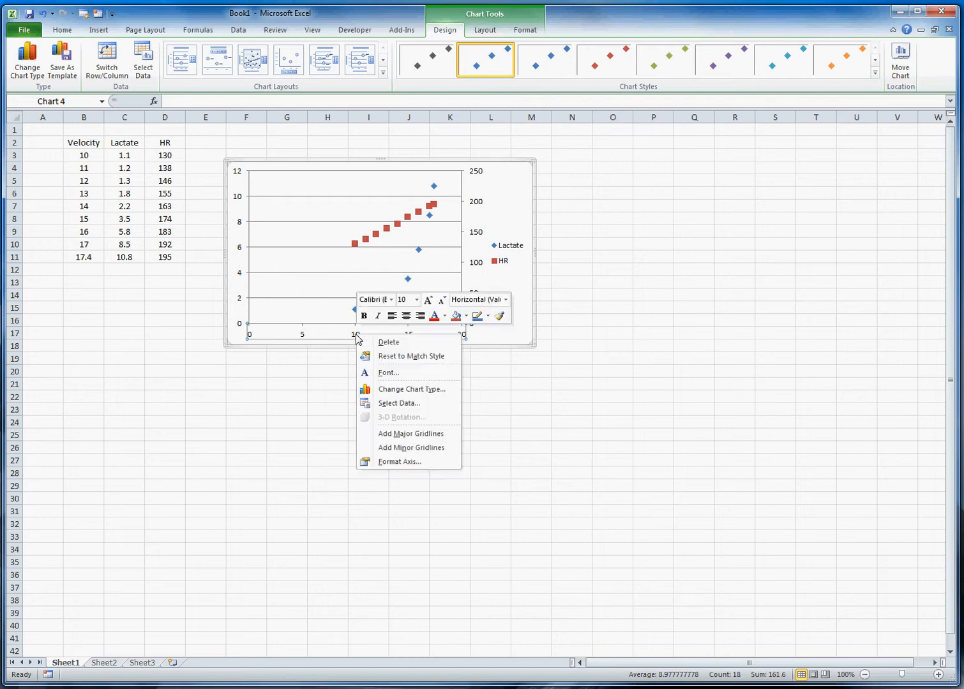
pyautogui.click(400, 461)
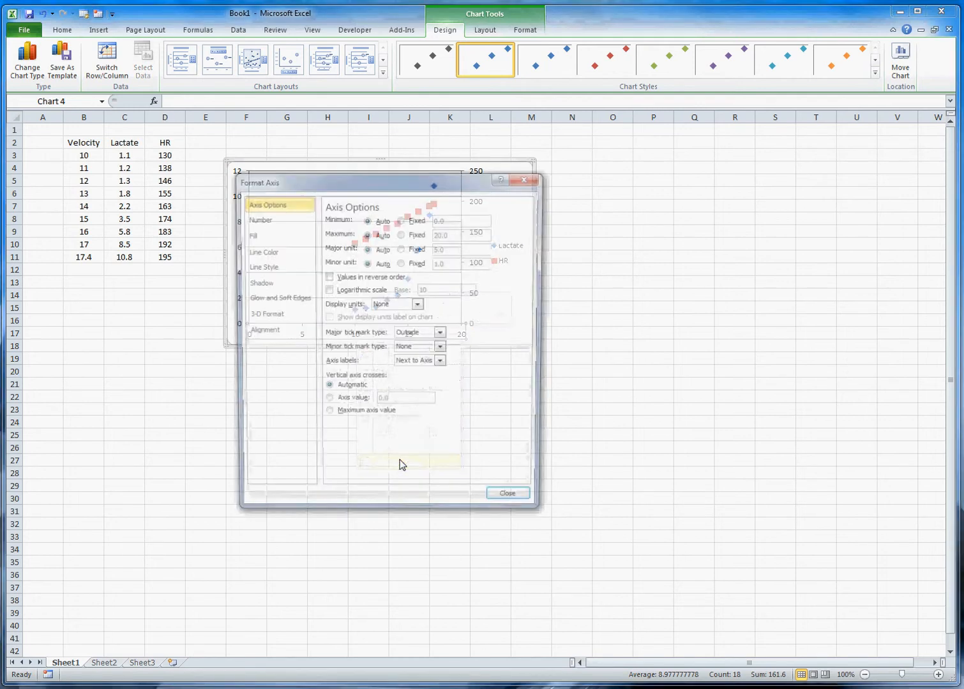
pyautogui.click(402, 219)
pyautogui.click(464, 220)
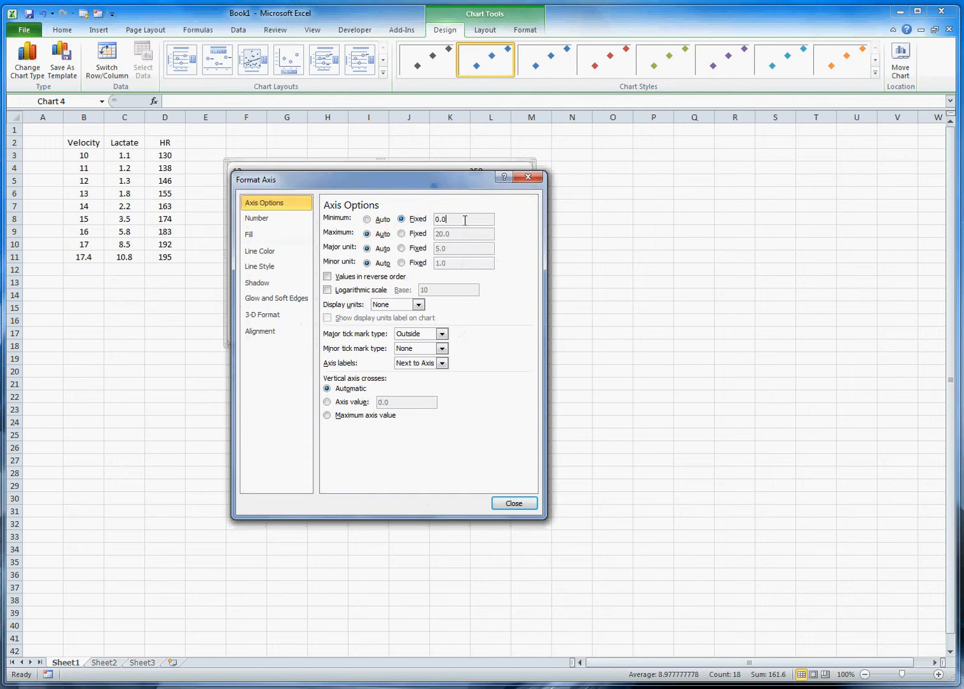
pyautogui.press('BackSpace')
pyautogui.press('BackSpace')
pyautogui.press('BackSpace')
pyautogui.click(402, 235)
pyautogui.press('BackSpace')
pyautogui.press('BackSpace')
pyautogui.press('BackSpace')
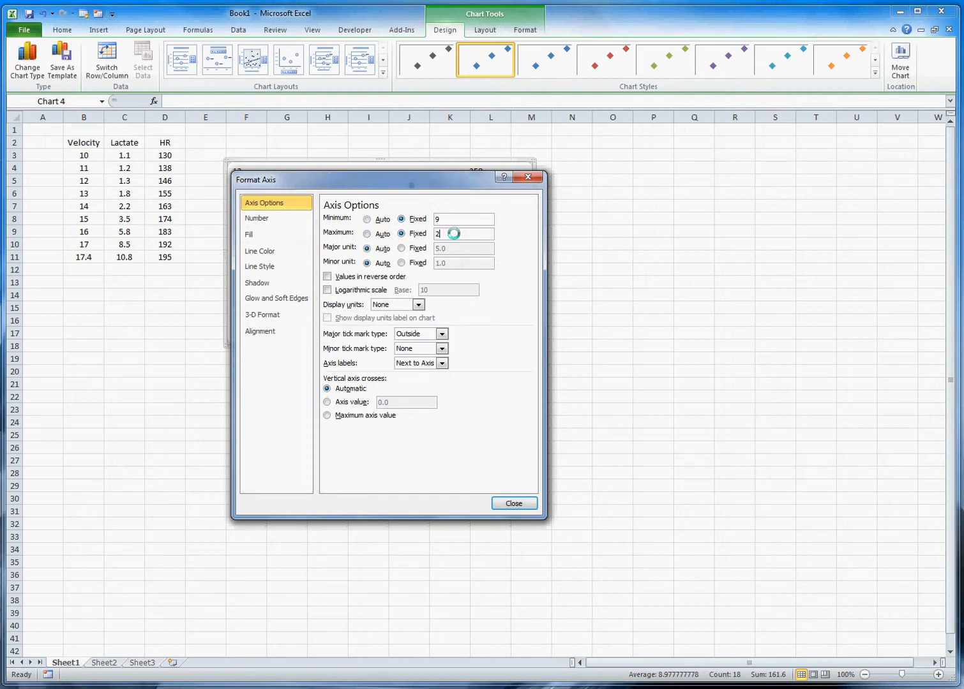
pyautogui.write('19')
# Fix the horizontal axis's major unit at 1 and make its minor unit fixed as well.
pyautogui.click(420, 248)
pyautogui.press('BackSpace')
pyautogui.press('BackSpace')
pyautogui.press('BackSpace')
pyautogui.write('1')
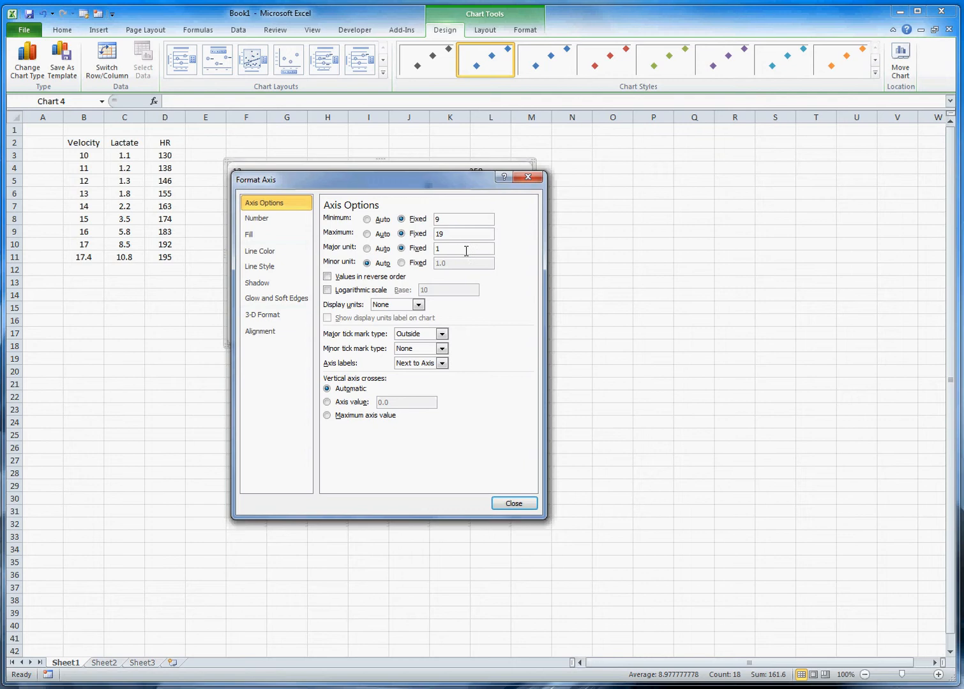
pyautogui.click(402, 263)
pyautogui.click(510, 505)
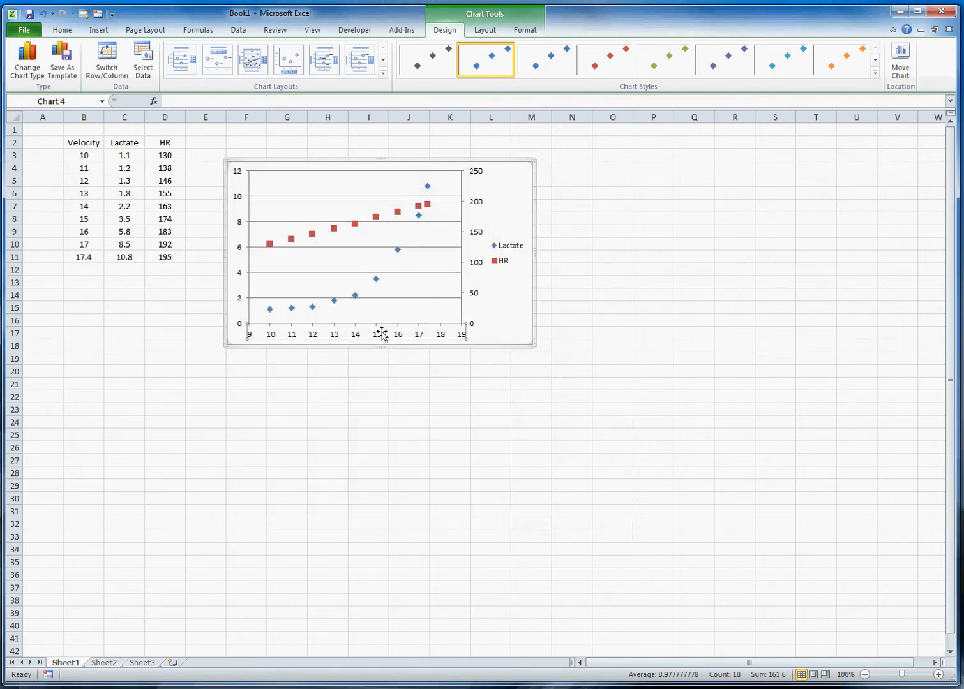
# Add minor gridlines to the horizontal axis and enlarge the chart to reach about column P and row 29.
pyautogui.rightClick(381, 334)
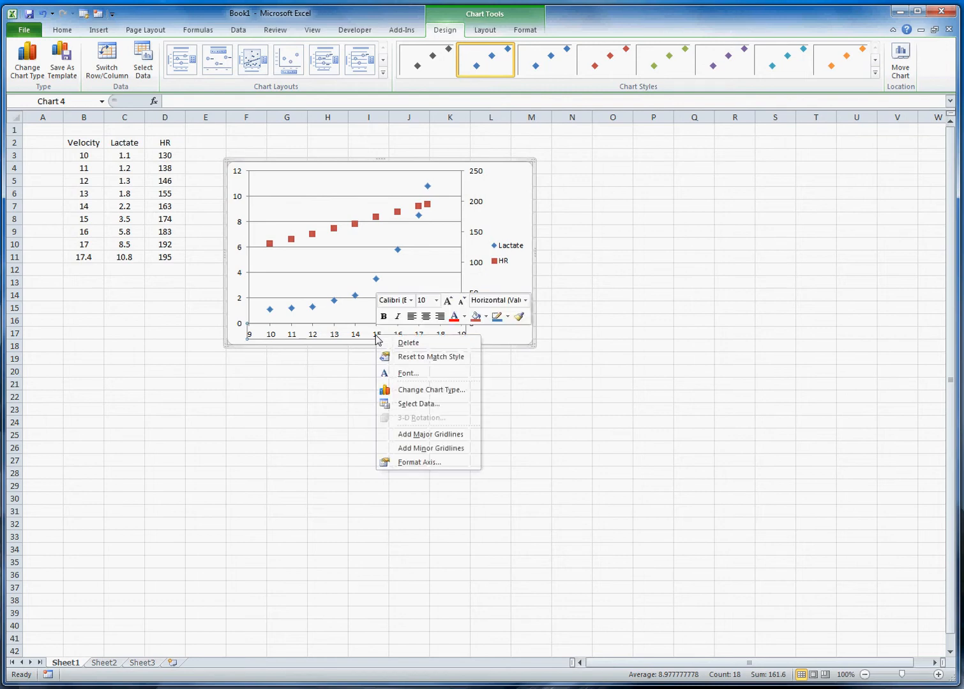
pyautogui.click(427, 451)
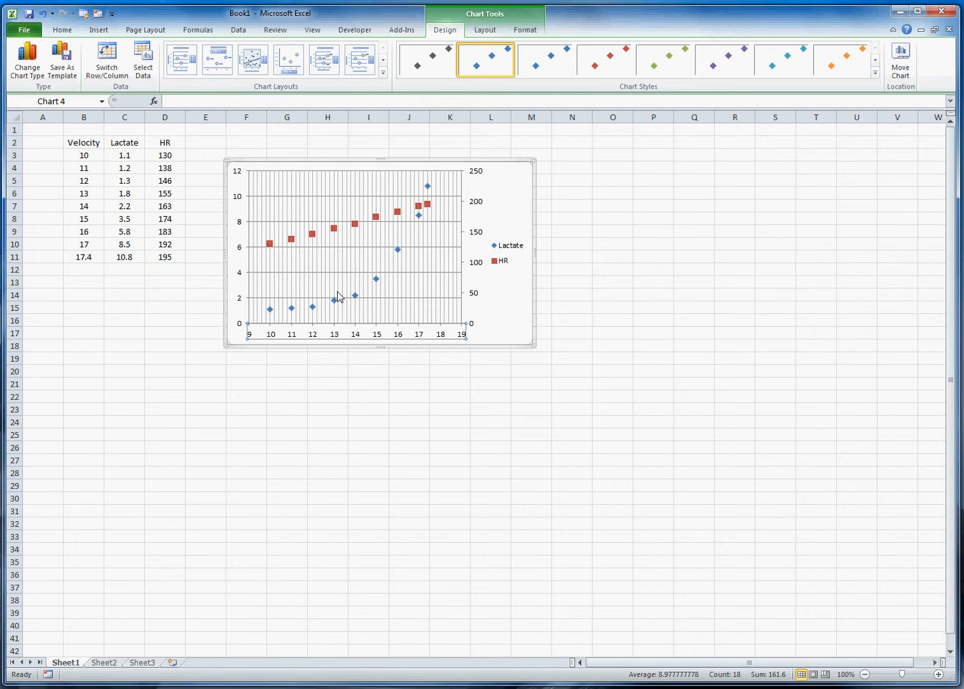
pyautogui.click(508, 317)
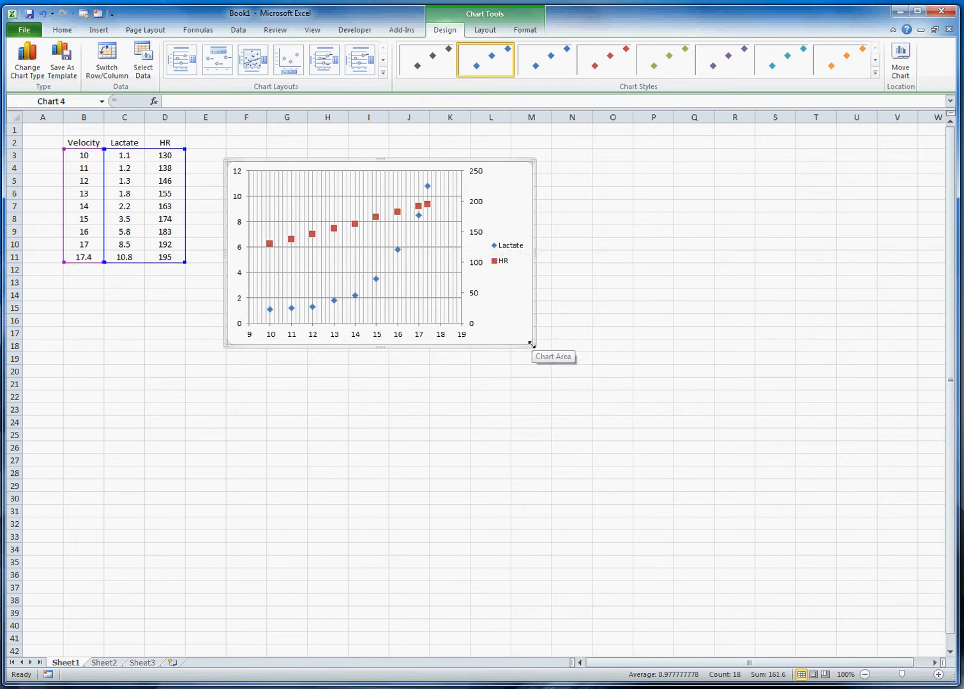
pyautogui.moveTo(531, 349); pyautogui.dragTo(680, 485)
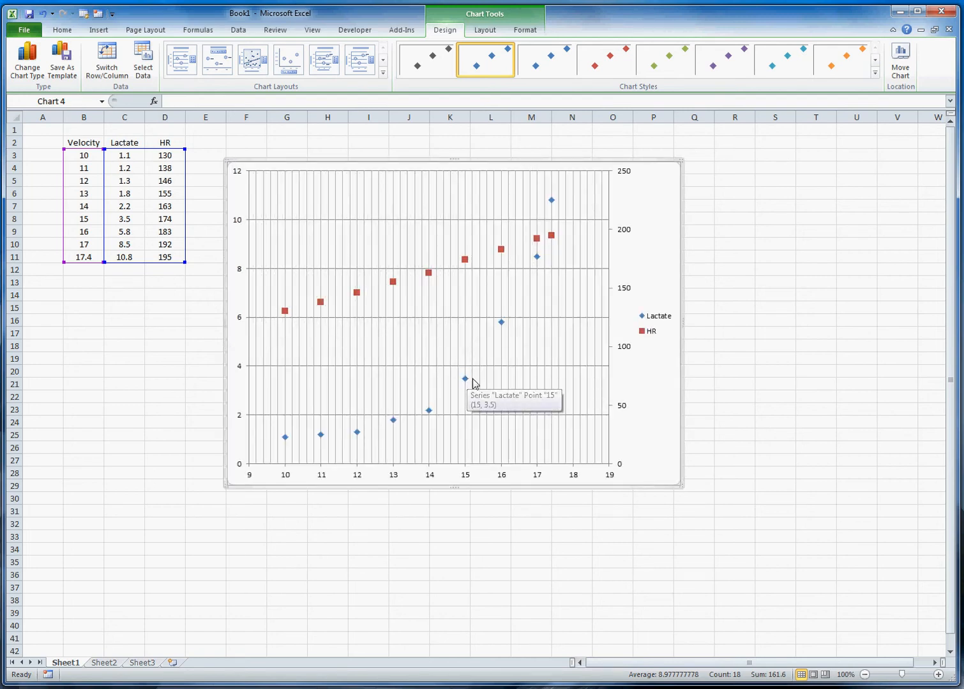
# Add a polynomial trendline of order 3 to the Lactate series.
pyautogui.moveTo(466, 381)
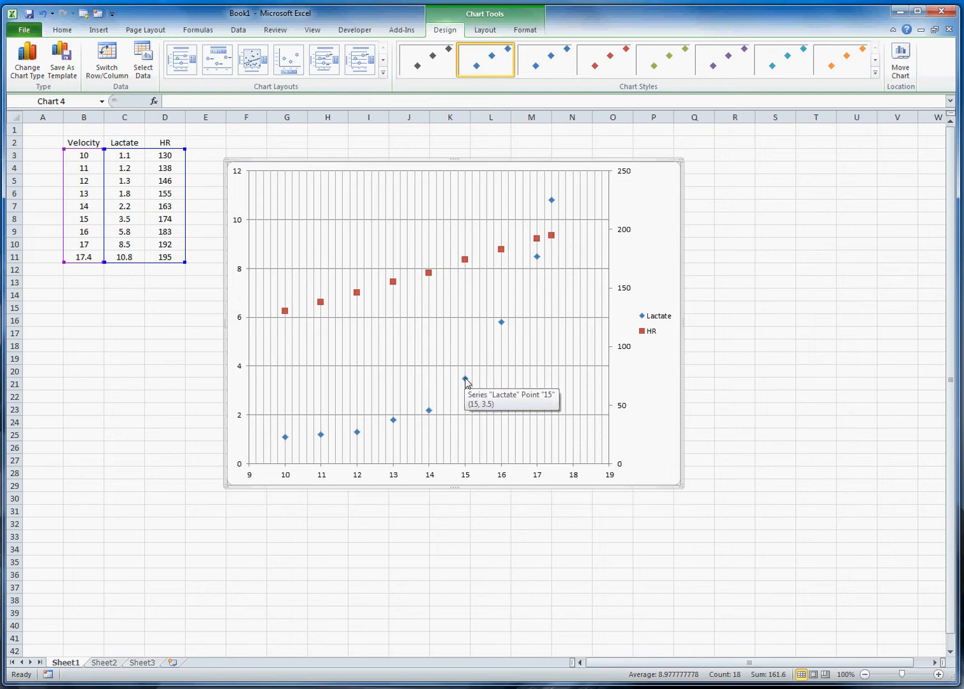
pyautogui.rightClick(465, 380)
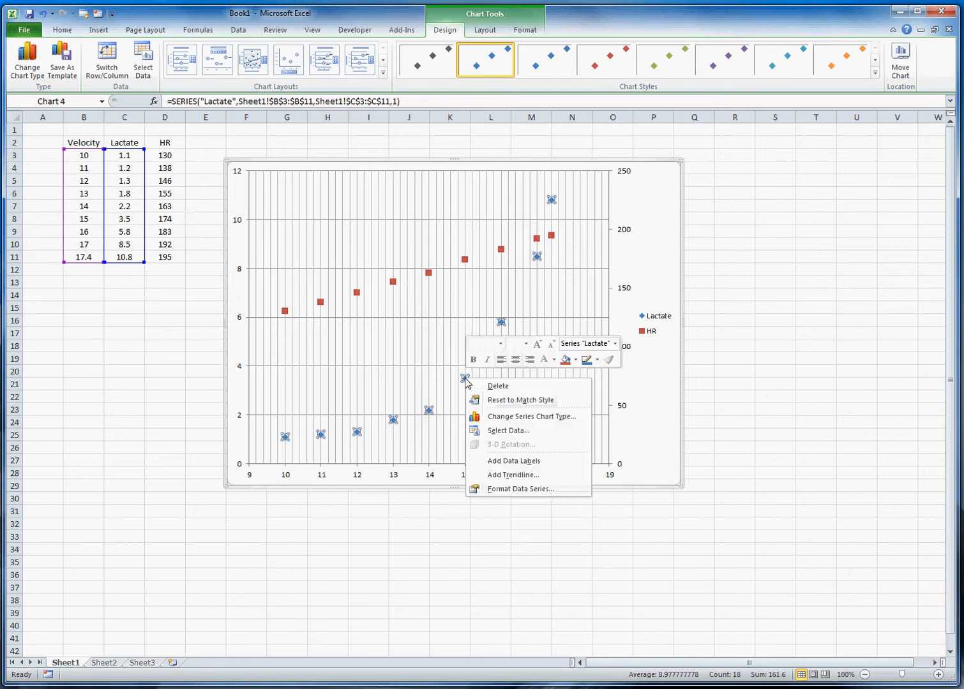
pyautogui.click(514, 477)
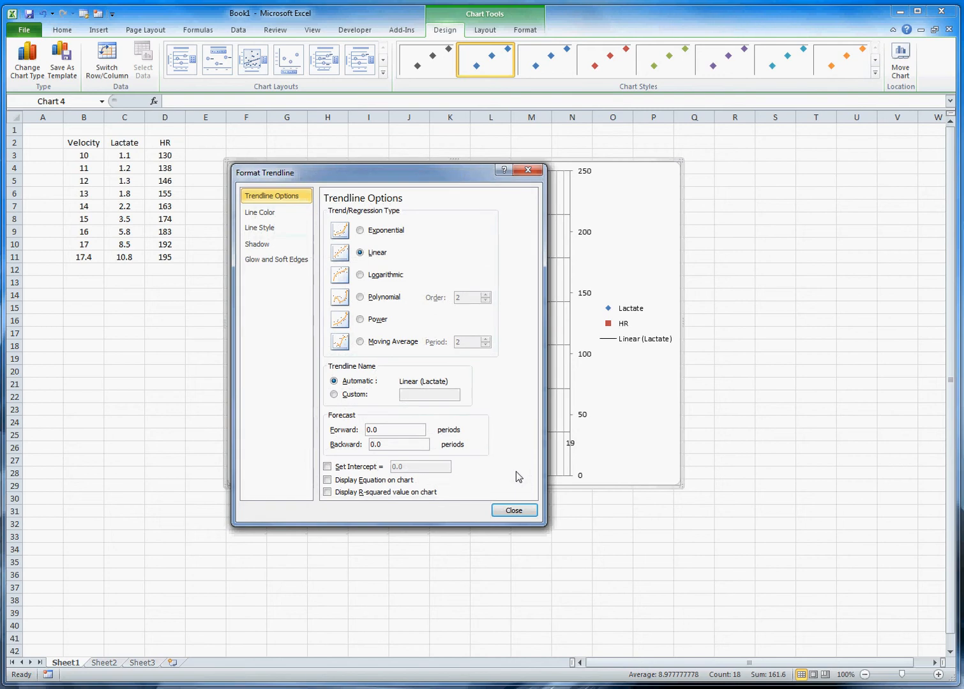
pyautogui.click(360, 297)
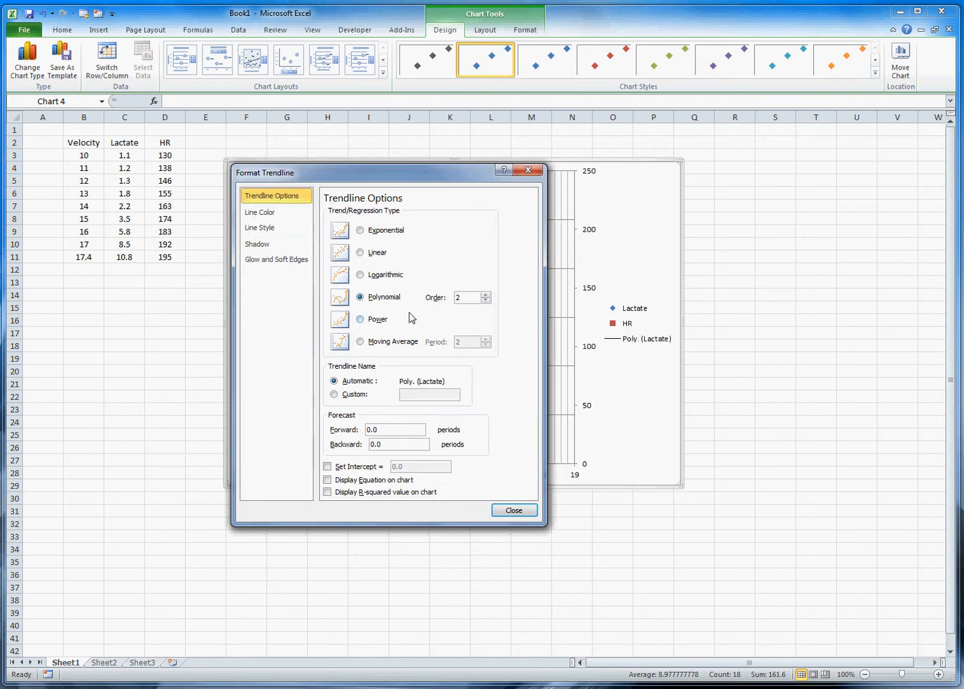
pyautogui.click(485, 294)
pyautogui.click(502, 510)
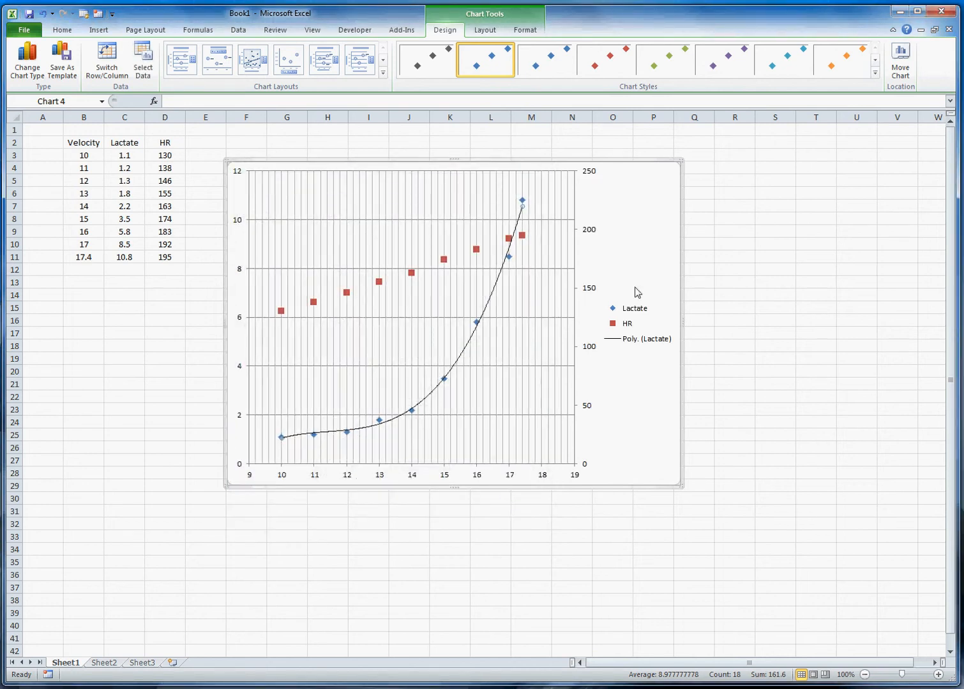
# Add a linear trendline with its equation displayed to the HR series and move the equation above the lower-velocity half of the line.
pyautogui.rightClick(379, 285)
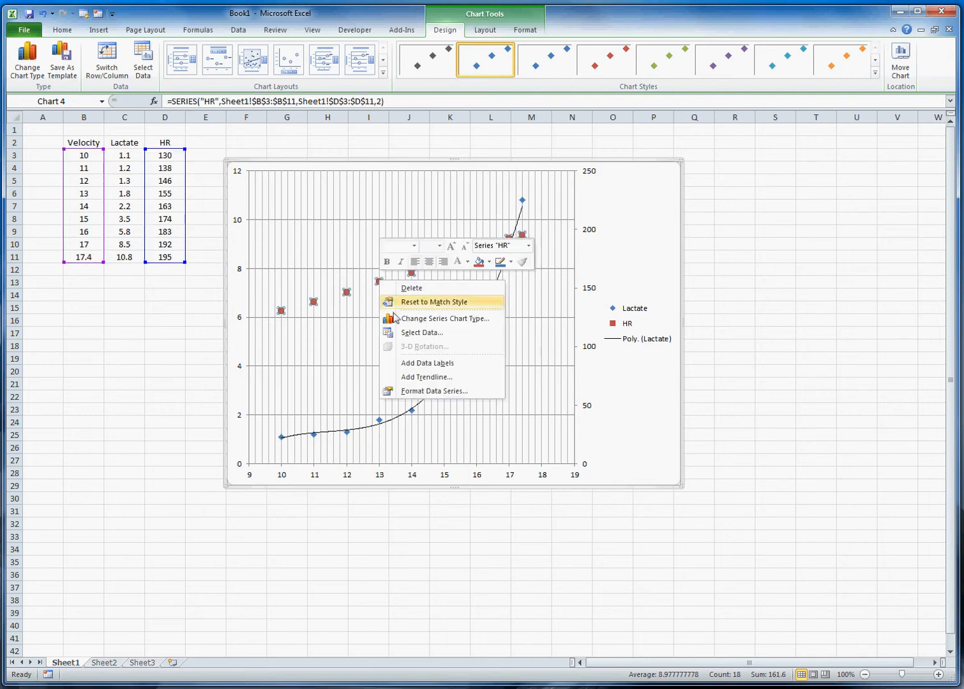
pyautogui.click(432, 378)
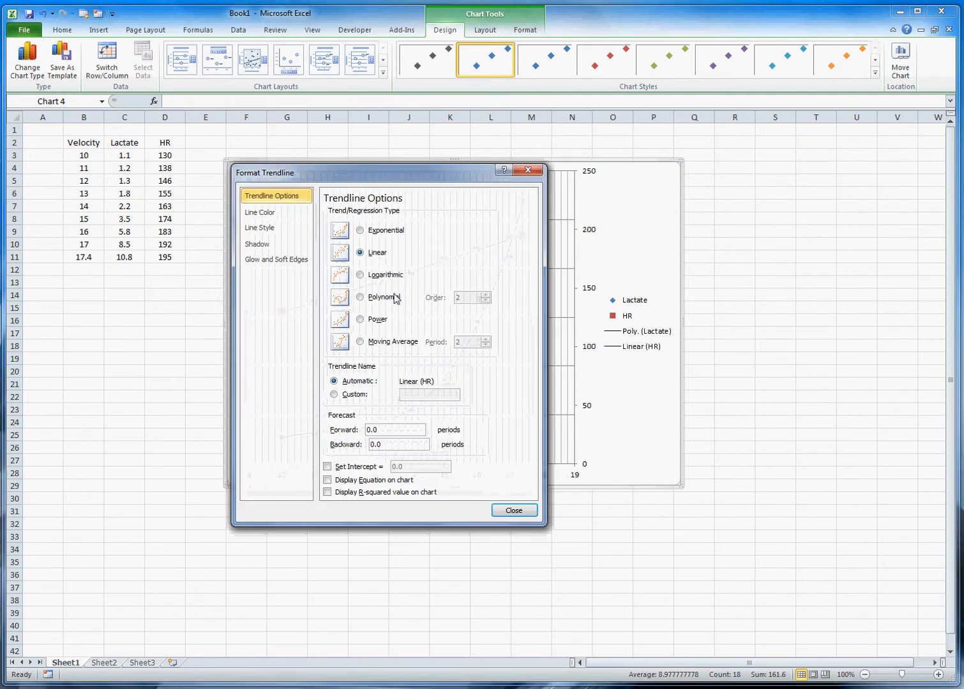
pyautogui.click(328, 480)
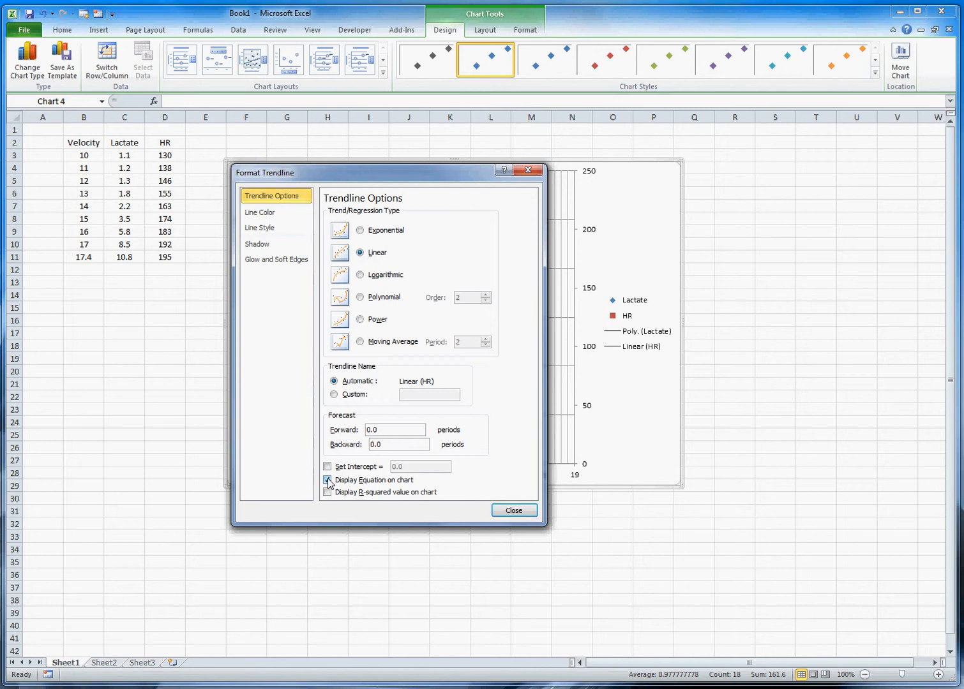
pyautogui.click(514, 510)
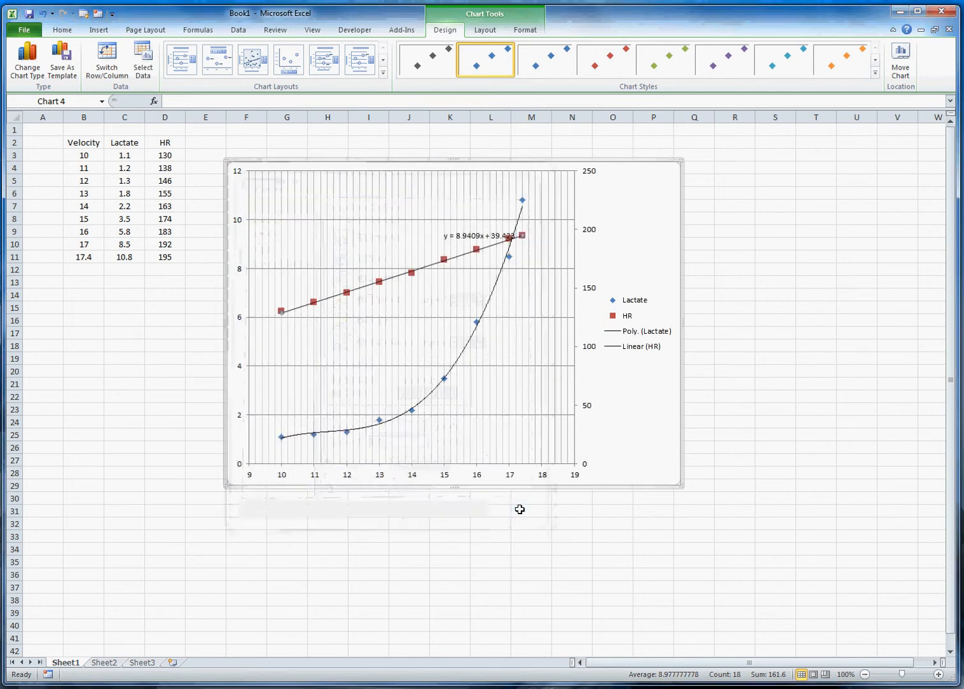
pyautogui.moveTo(478, 235); pyautogui.dragTo(334, 252)
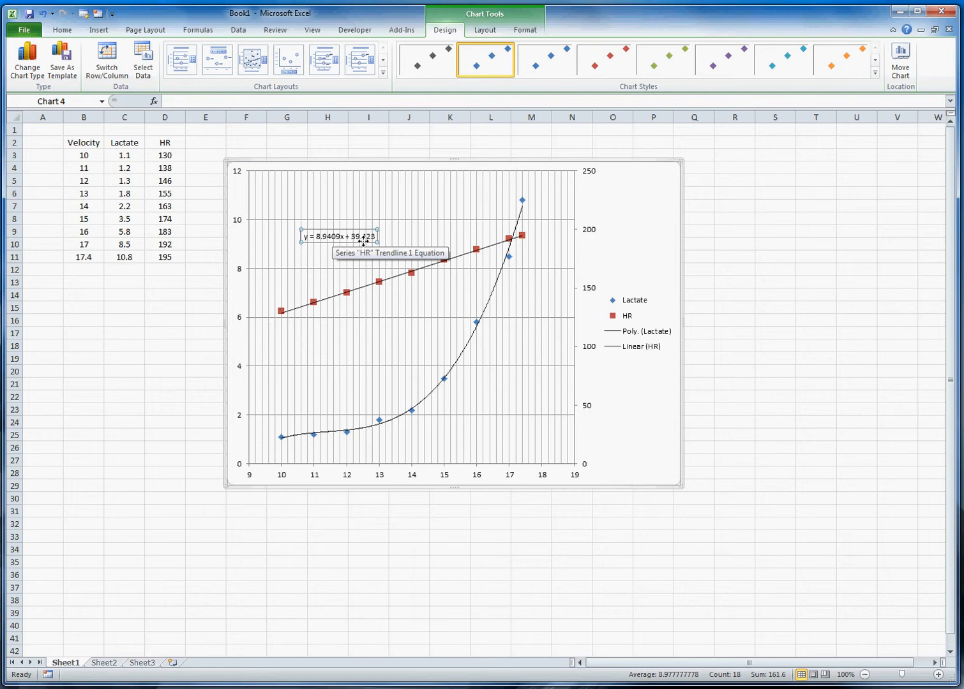
# Enlarge the chart to reach just into column R and row 31, and delete both trendline entries from the legend.
pyautogui.click(632, 395)
pyautogui.moveTo(678, 485); pyautogui.dragTo(727, 508)
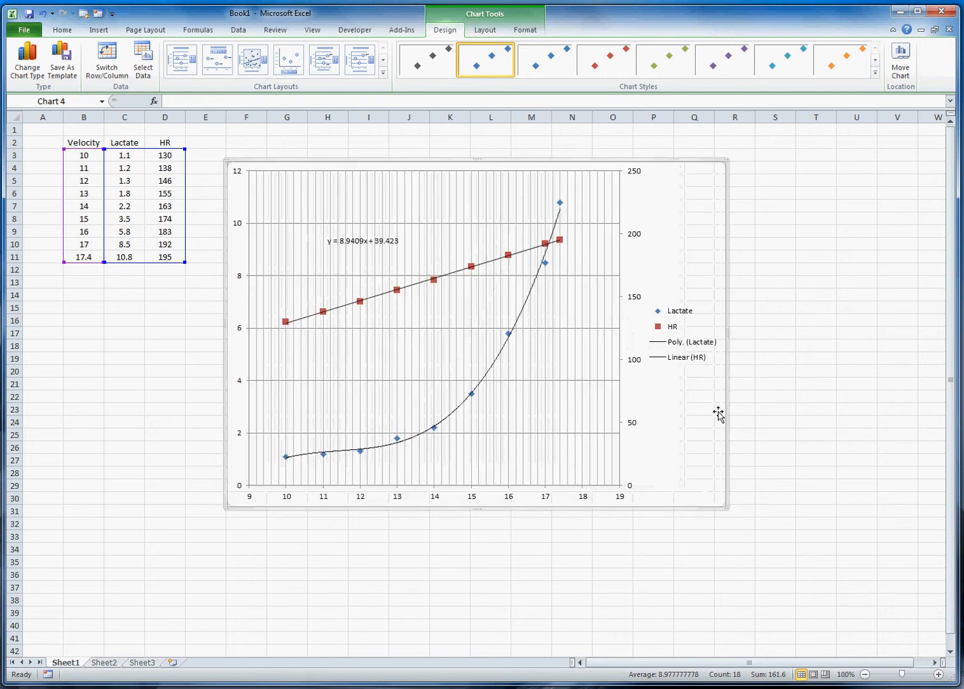
pyautogui.click(692, 345)
pyautogui.click(693, 347)
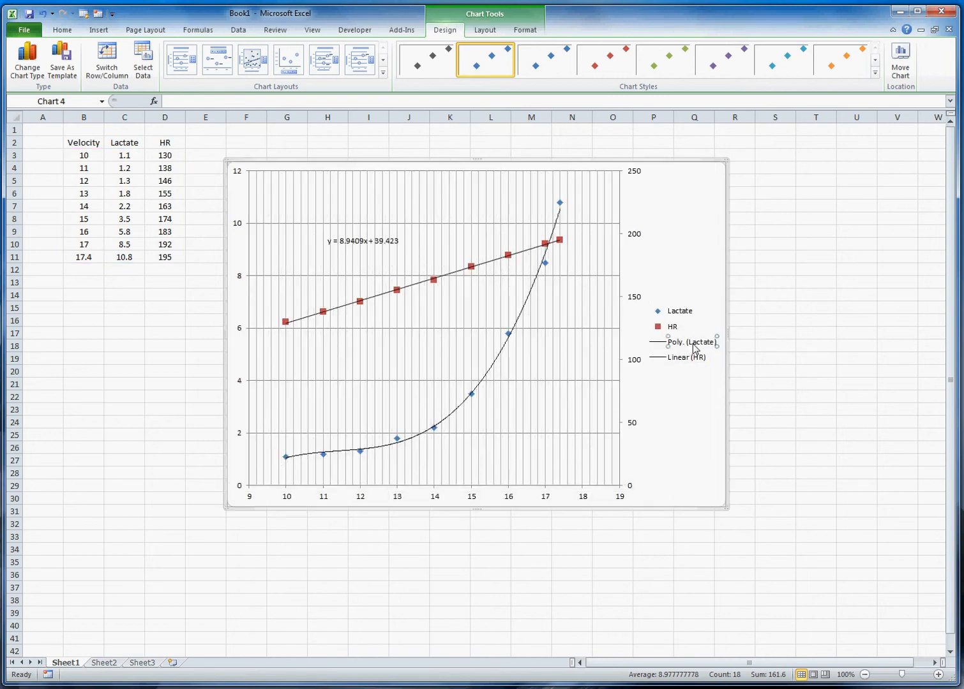
pyautogui.press('Delete')
pyautogui.click(693, 350)
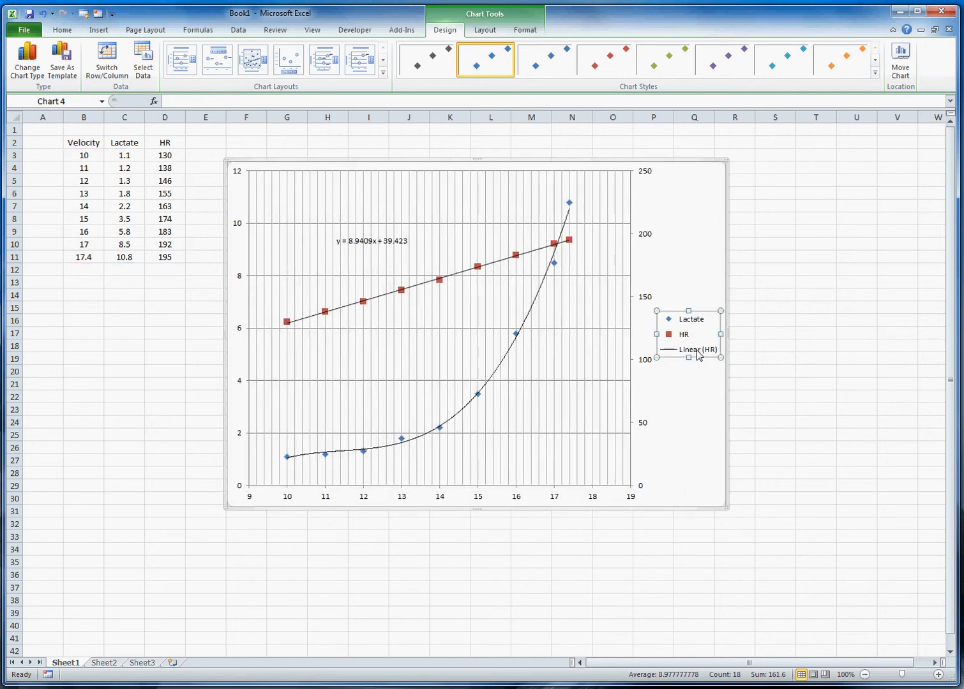
pyautogui.click(693, 349)
pyautogui.press('Delete')
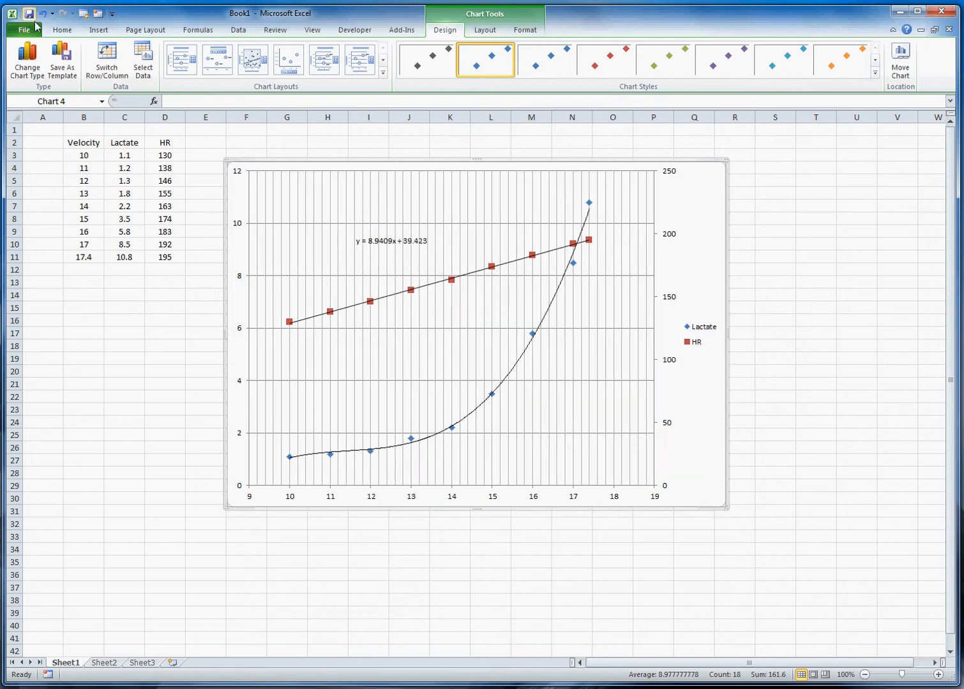
# Draw a straight line about 10.6 cm high and 12.4 cm wide from the first to the last lactate point on the chart.
pyautogui.click(99, 30)
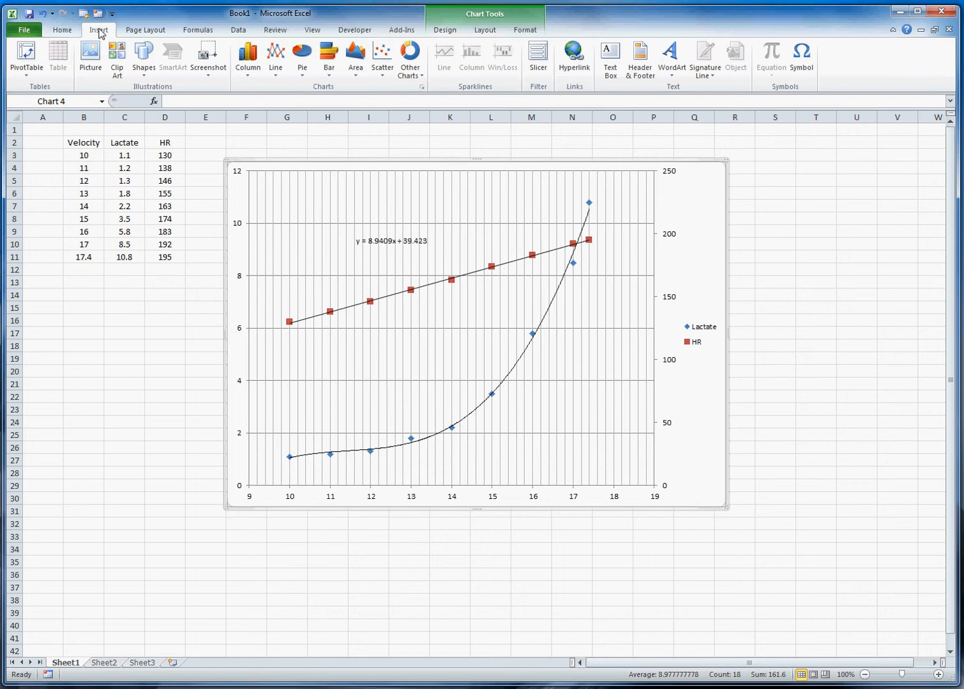
pyautogui.click(144, 64)
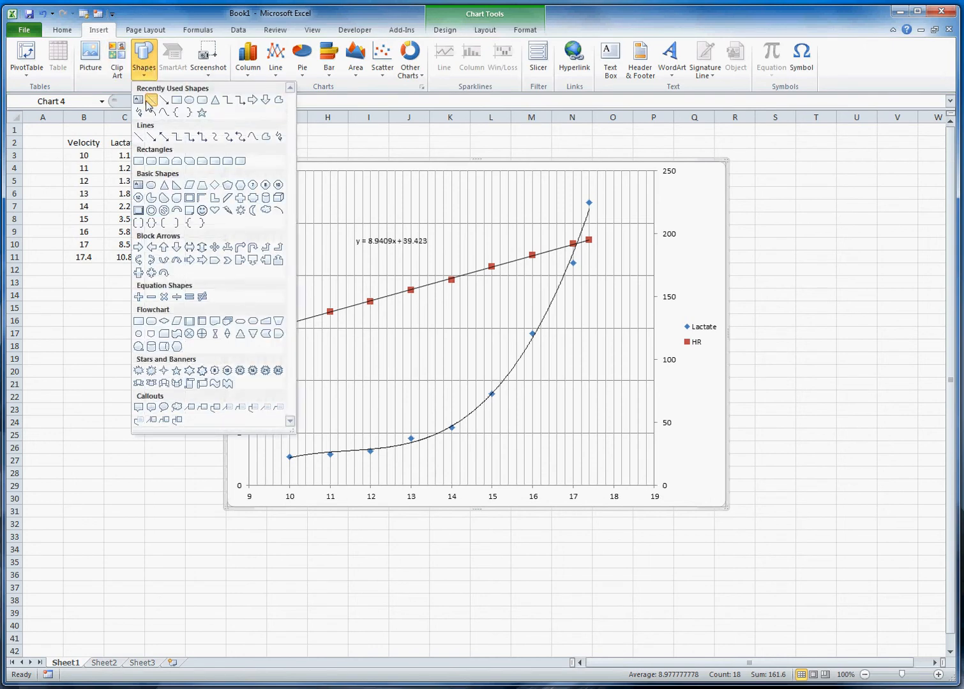
pyautogui.click(151, 100)
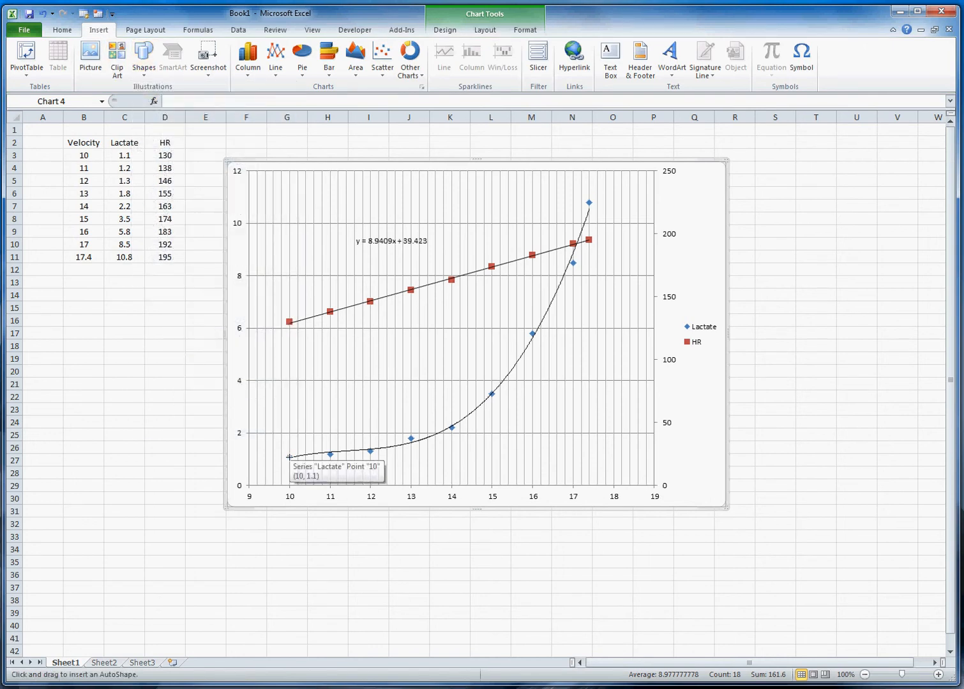
pyautogui.moveTo(289, 457); pyautogui.dragTo(576, 208)
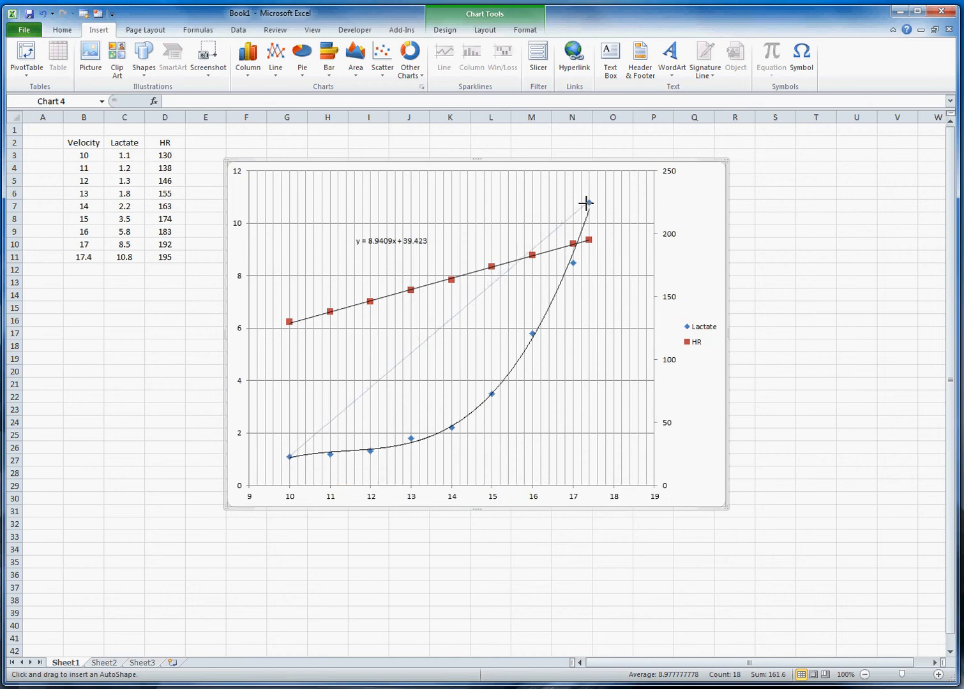
pyautogui.moveTo(586, 202); pyautogui.dragTo(586, 202)
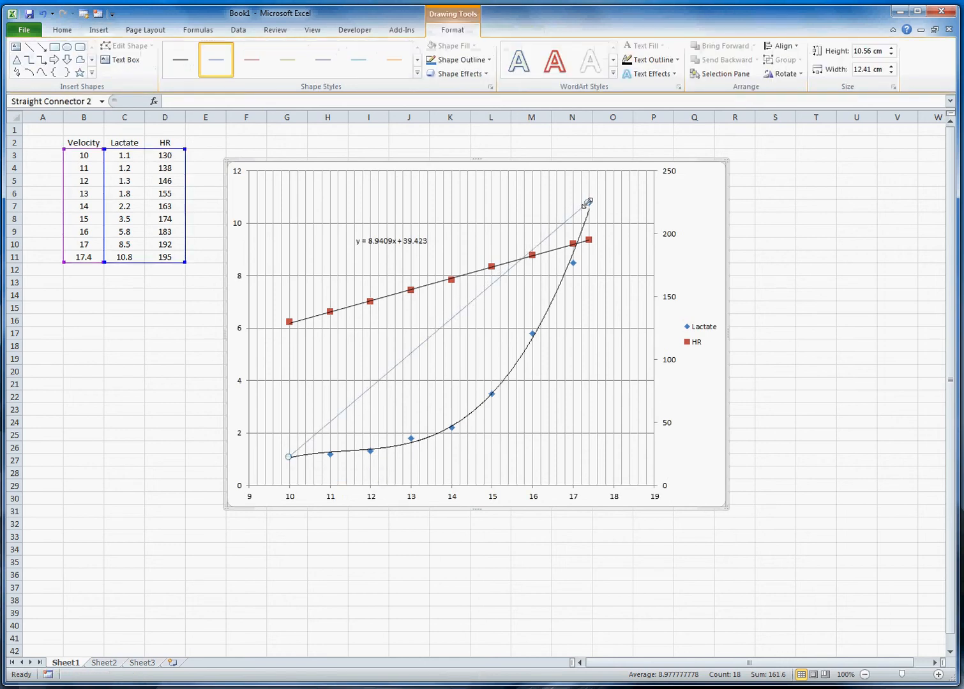
# Delete the straight line drawn between the first and last lactate points.
pyautogui.rightClick(422, 345)
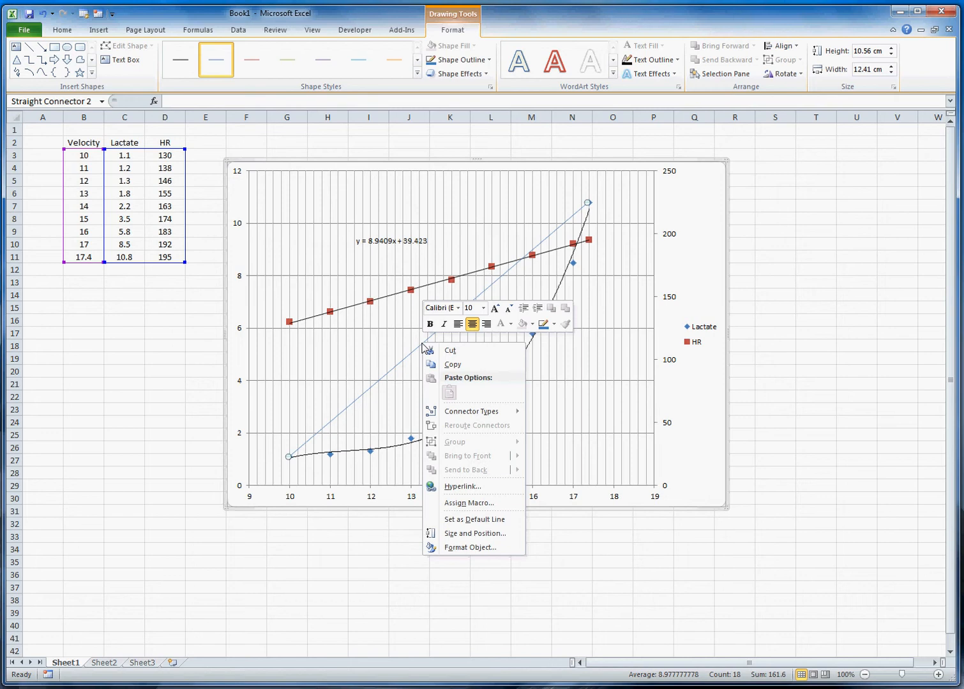
pyautogui.click(695, 445)
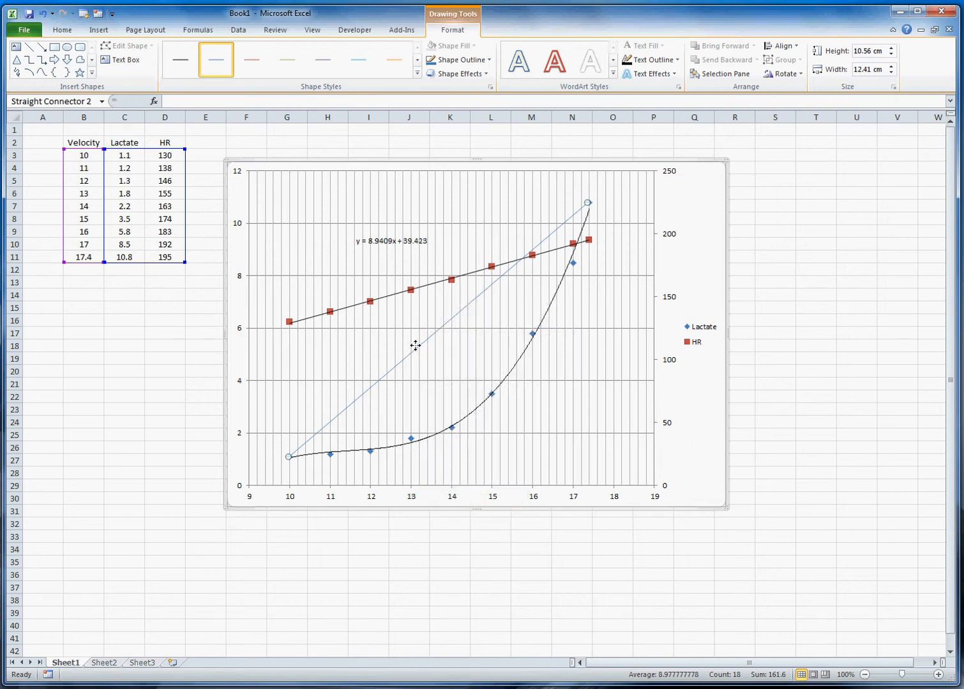
pyautogui.press('Delete')
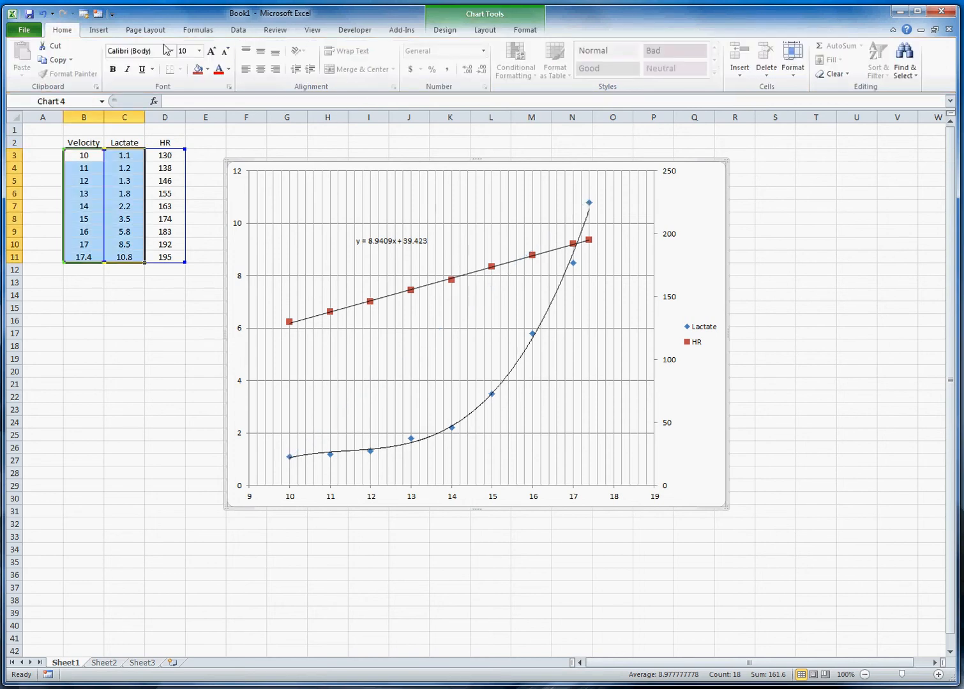
# Add a primary horizontal axis title below the axis with the text "Velocity".
pyautogui.click(487, 30)
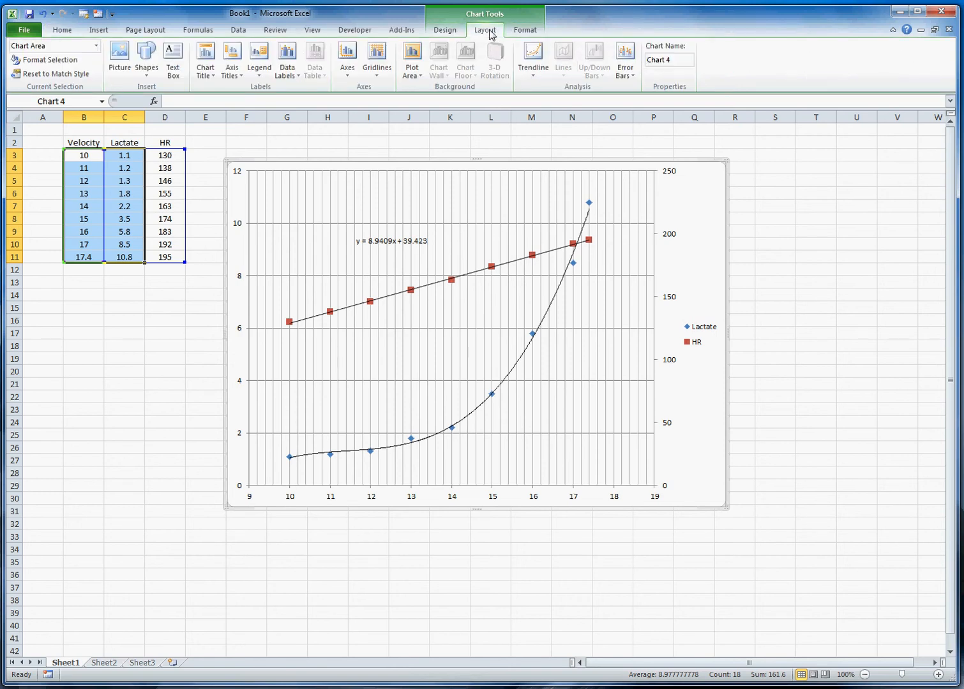
pyautogui.click(234, 76)
pyautogui.moveTo(255, 93)
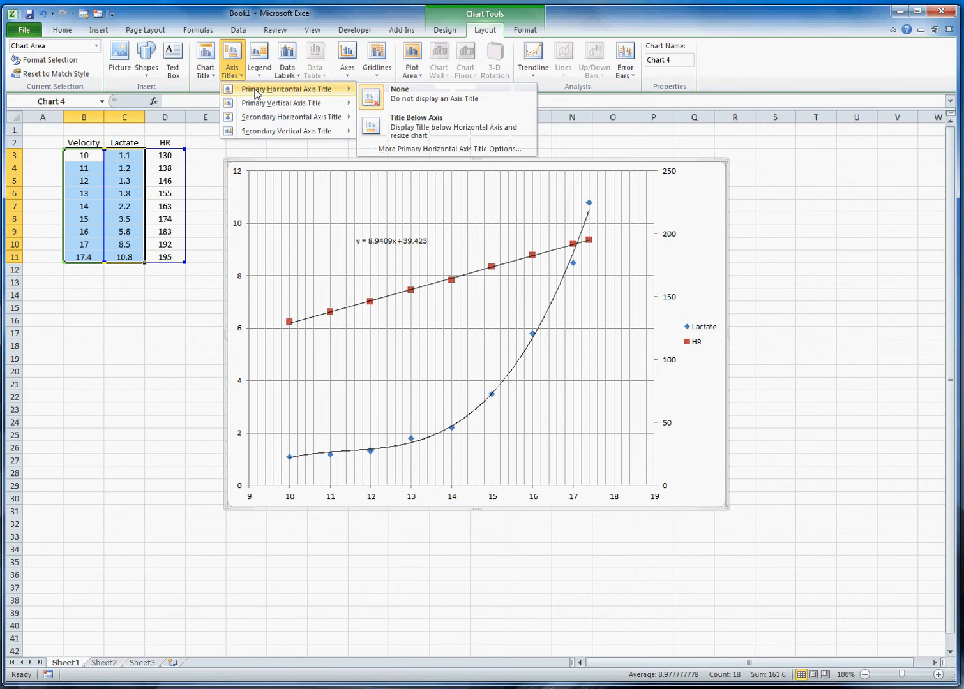
pyautogui.click(412, 131)
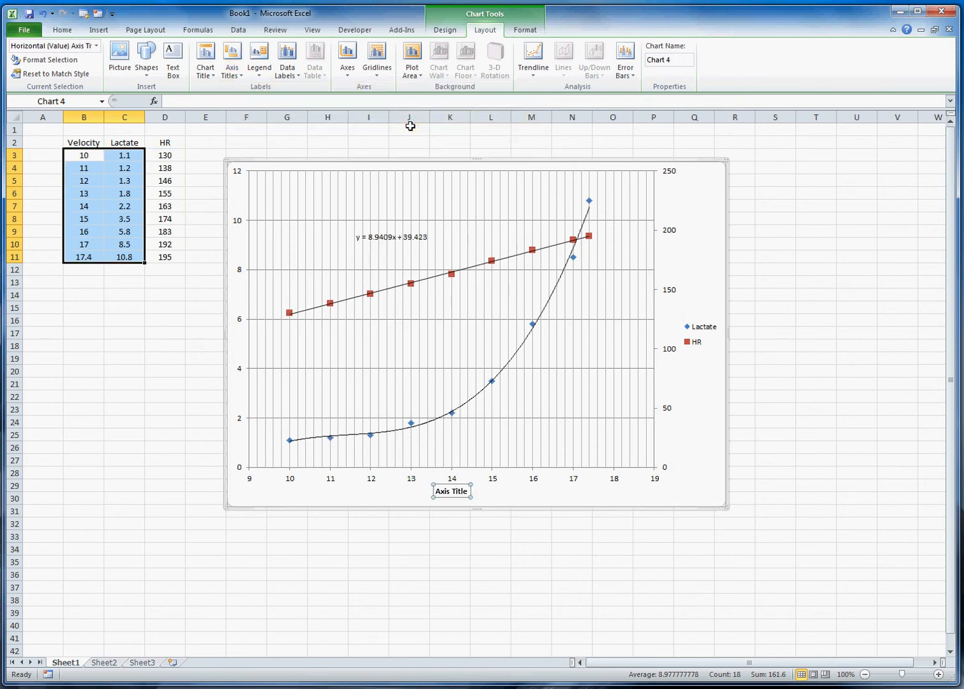
pyautogui.write('Velocity')
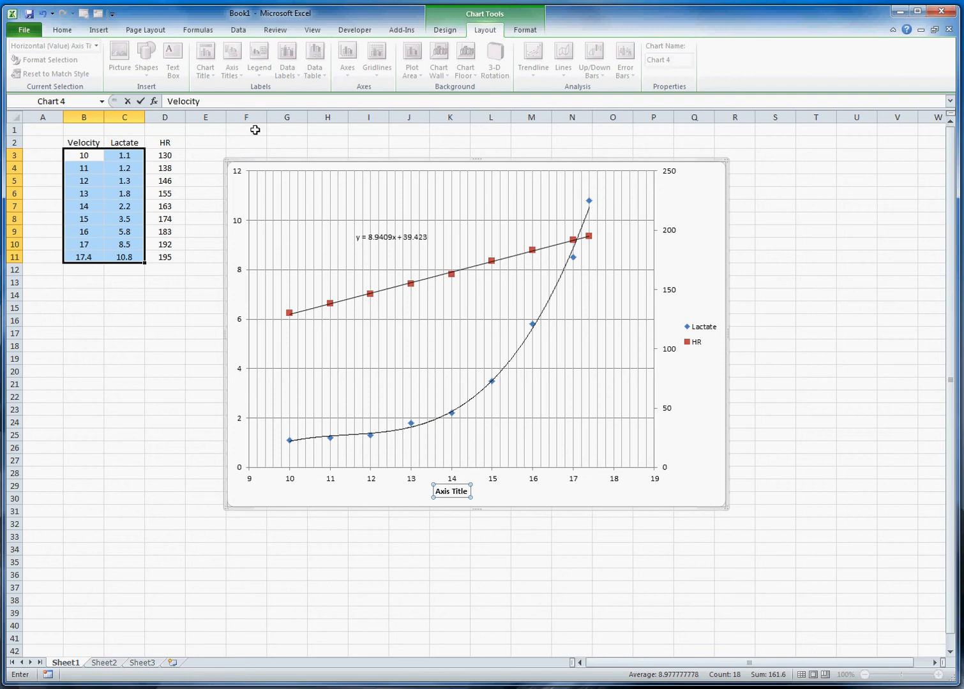
pyautogui.click(139, 102)
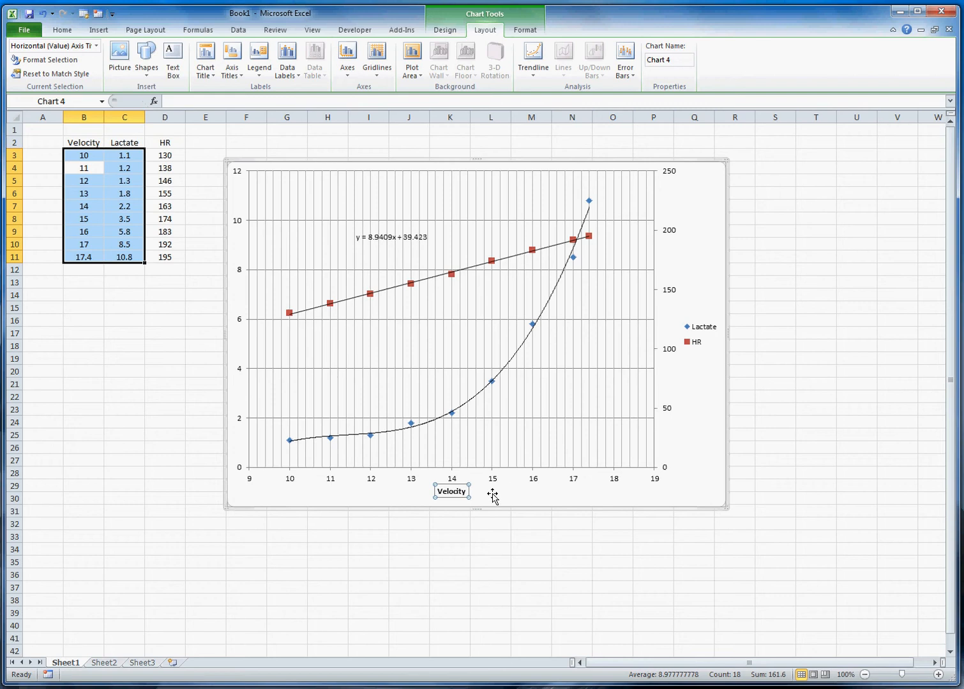
# Add a rotated title to the primary vertical axis with the text "Lactate (mM)".
pyautogui.click(232, 58)
pyautogui.moveTo(249, 95)
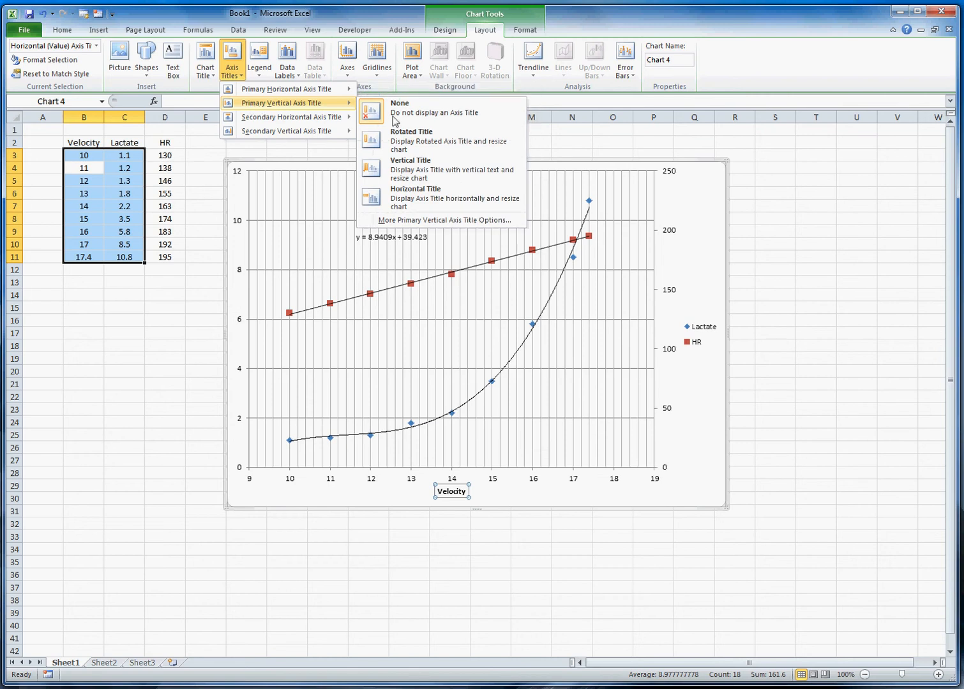
pyautogui.click(407, 140)
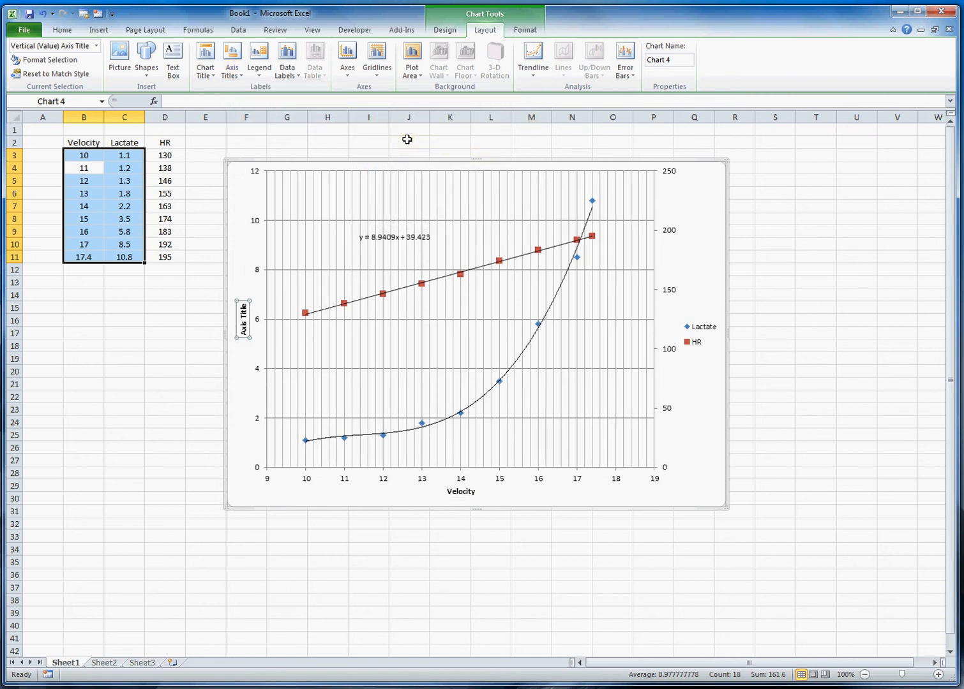
pyautogui.write('Lactate (mM')
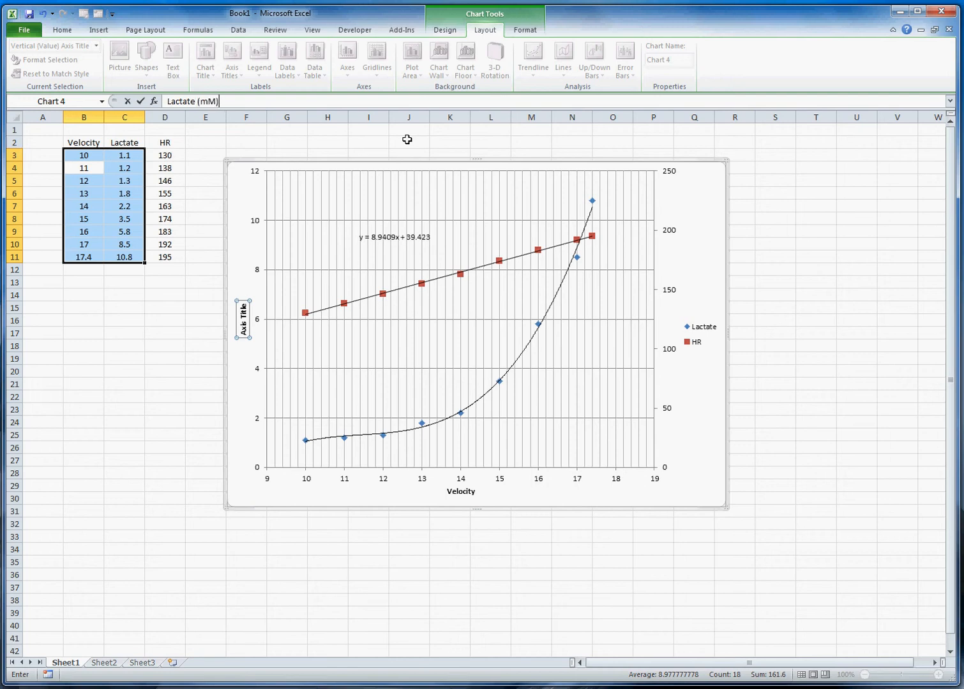
pyautogui.click(140, 102)
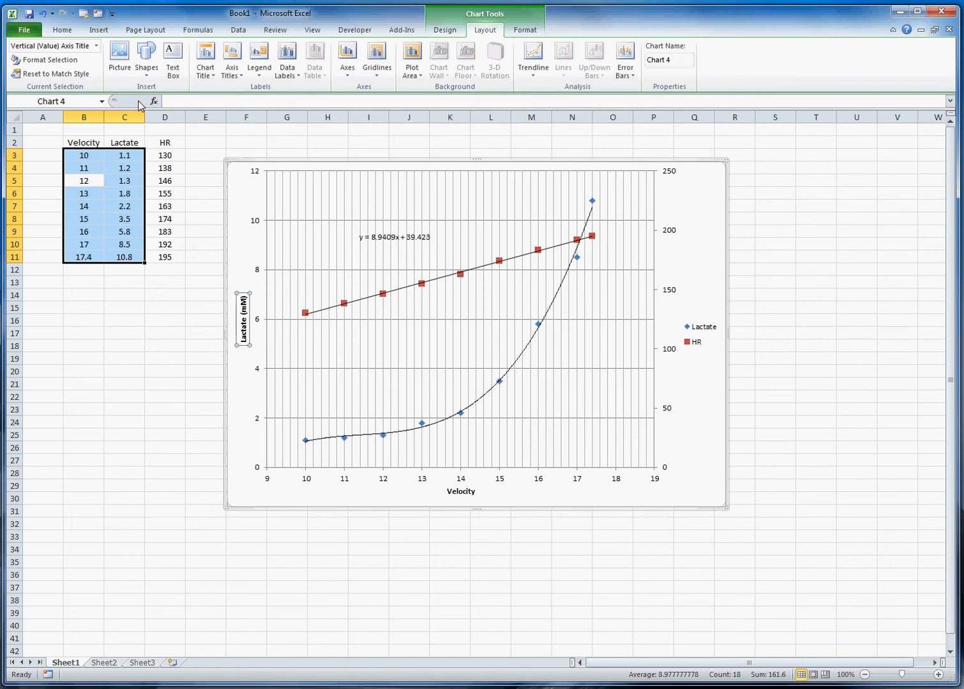
# Add a rotated title to the secondary vertical axis with the text "Heart Rate (bpm)".
pyautogui.click(231, 74)
pyautogui.moveTo(268, 131)
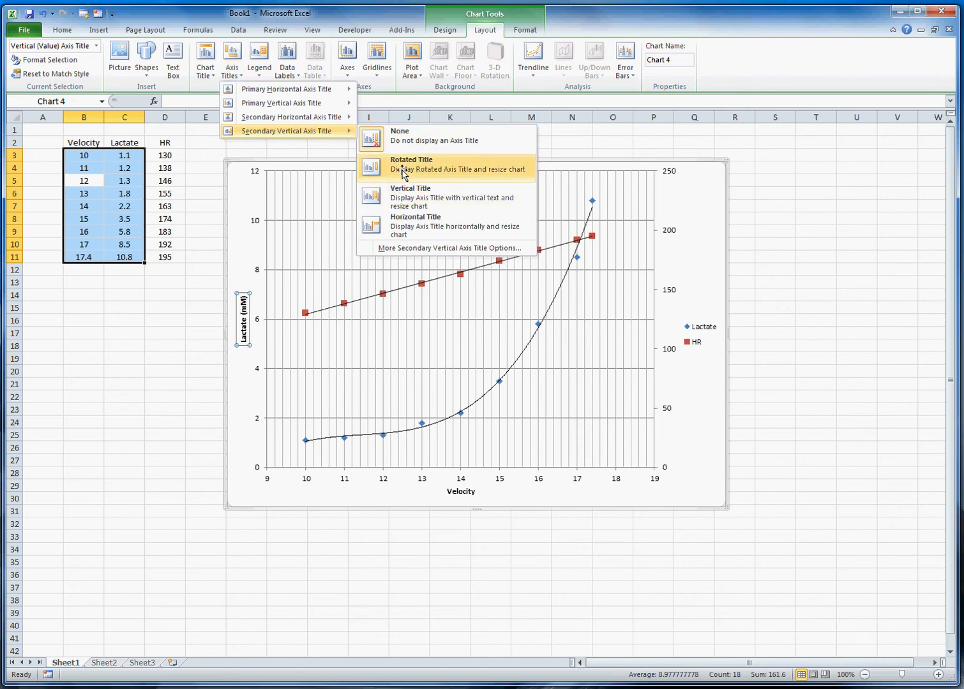
pyautogui.click(402, 169)
pyautogui.write('Hear')
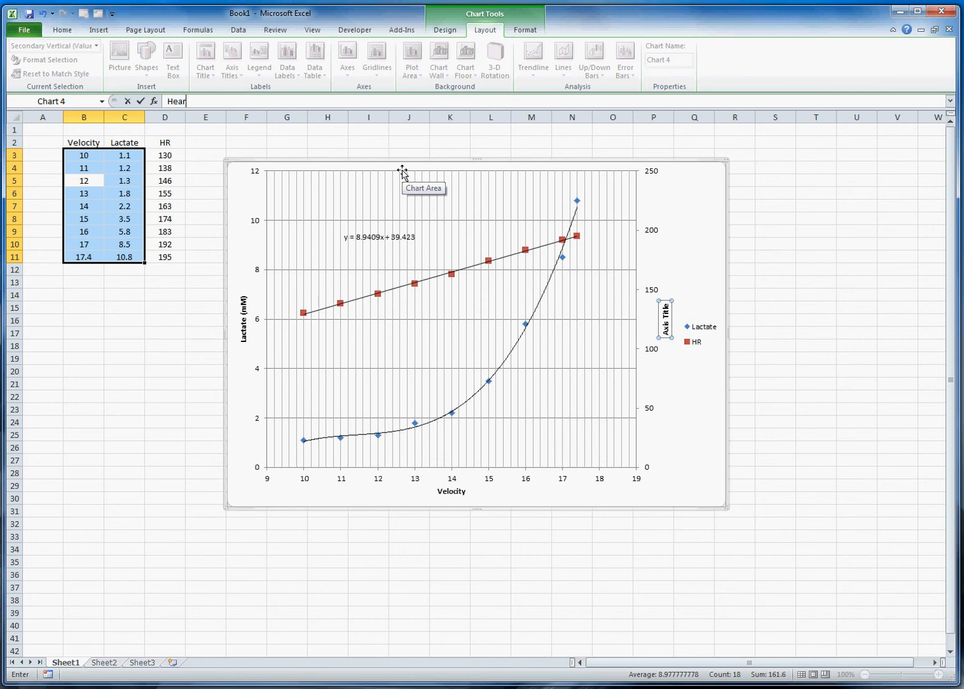
pyautogui.write('t Rate (bpm')
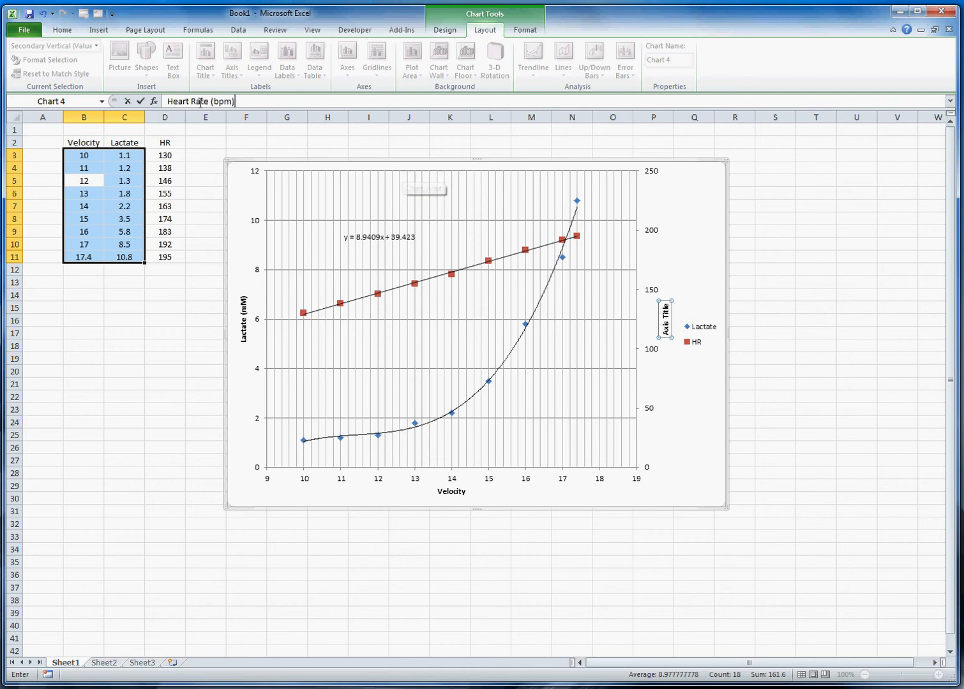
pyautogui.click(140, 102)
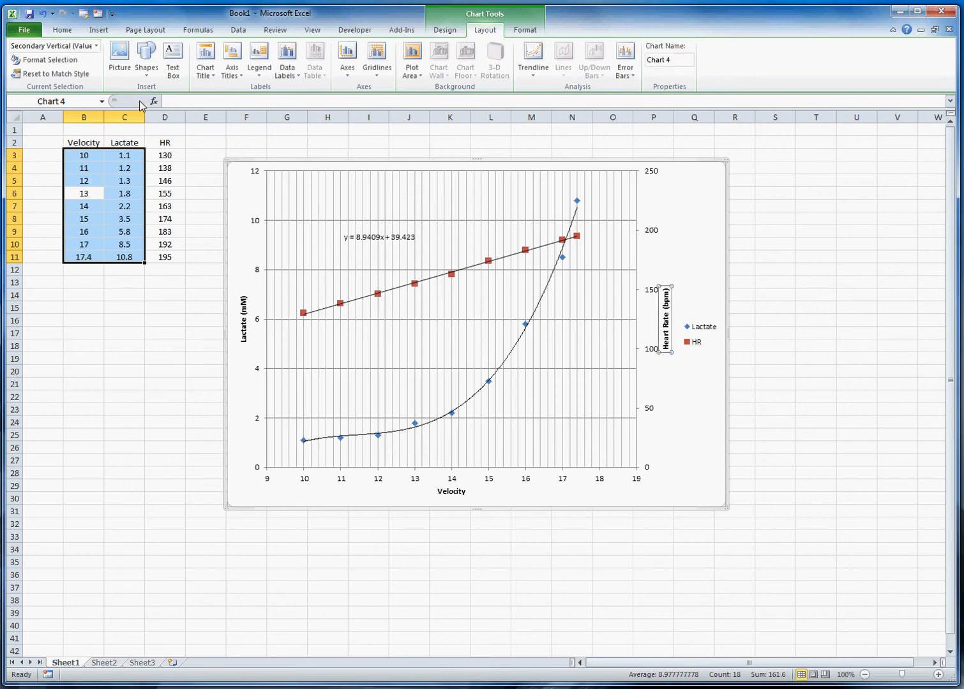
# Shrink the chart's plot area slightly by moving its upper edge down and its lower edge up.
pyautogui.click(686, 422)
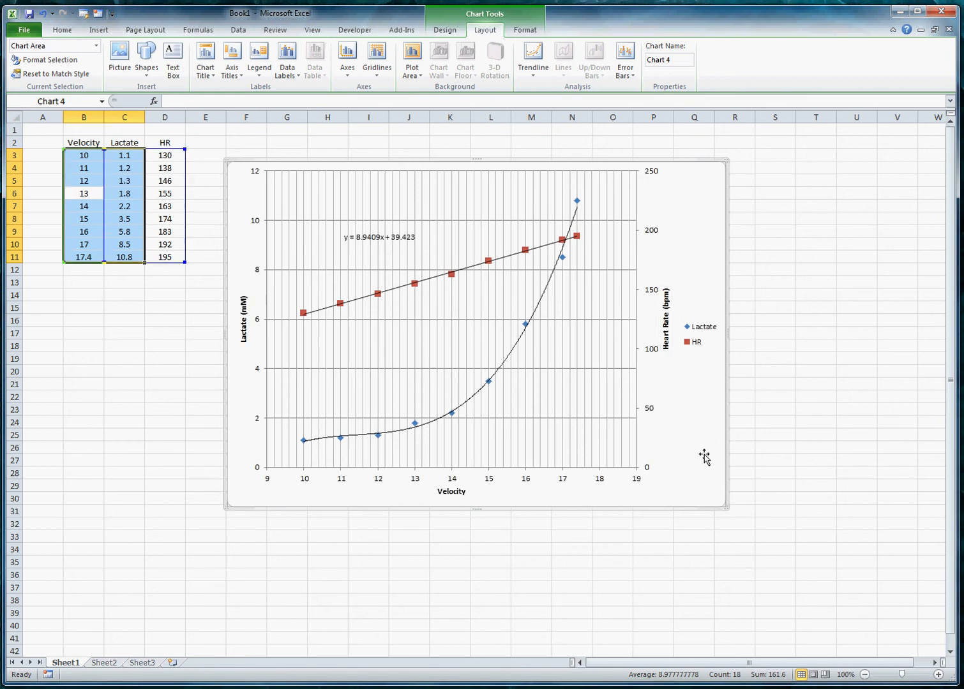
pyautogui.click(448, 194)
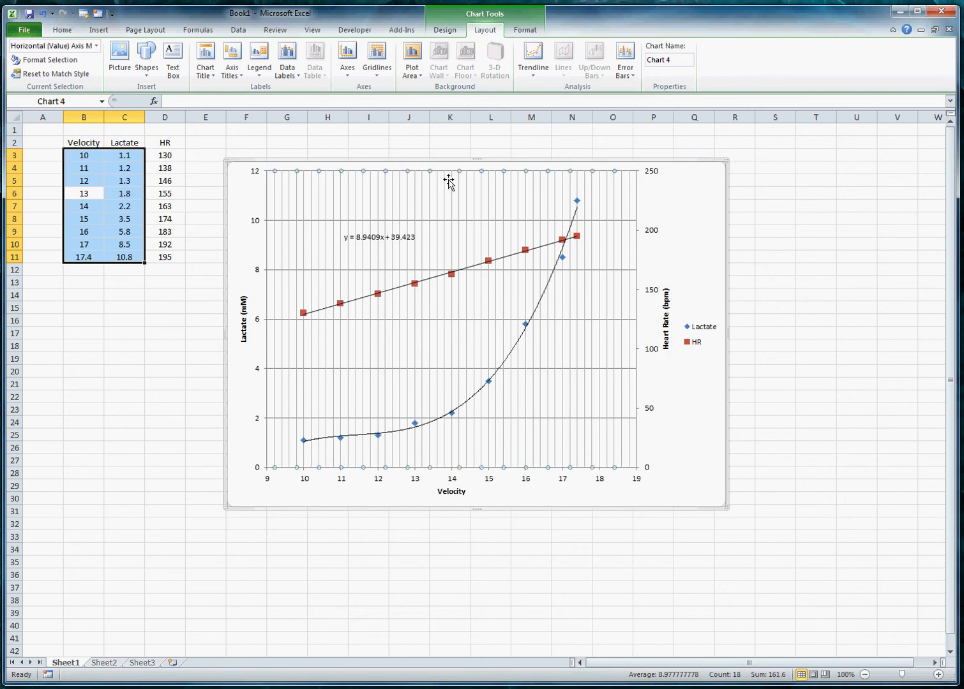
pyautogui.click(448, 180)
pyautogui.moveTo(452, 170); pyautogui.dragTo(452, 185)
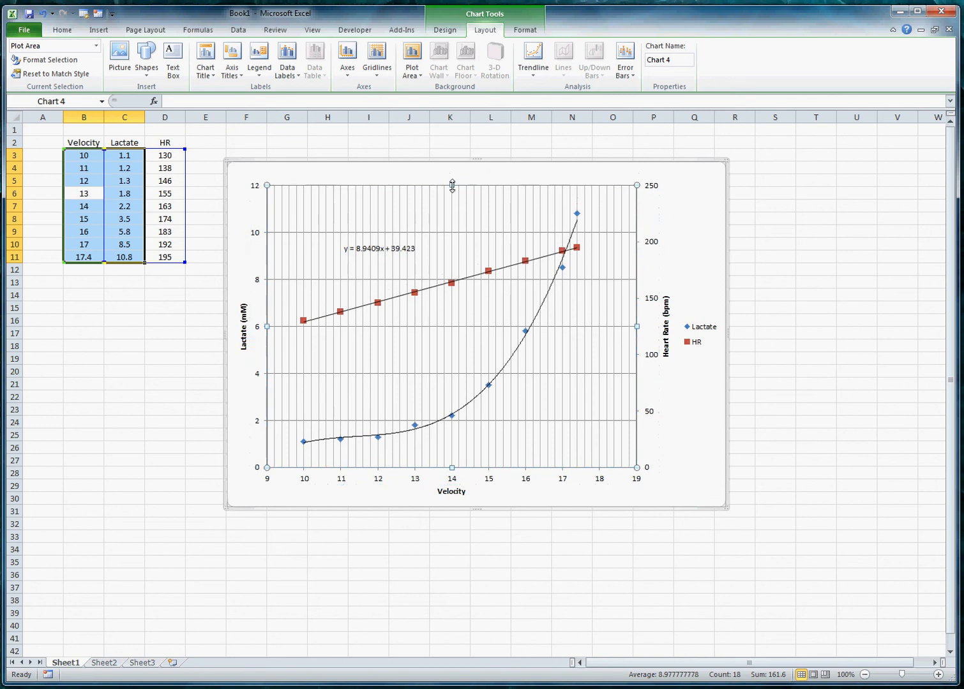
pyautogui.moveTo(452, 467); pyautogui.dragTo(450, 460)
# Add the unit "(km/hr)" to the horizontal axis title so it reads "Velocity (km/hr)".
pyautogui.click(459, 483)
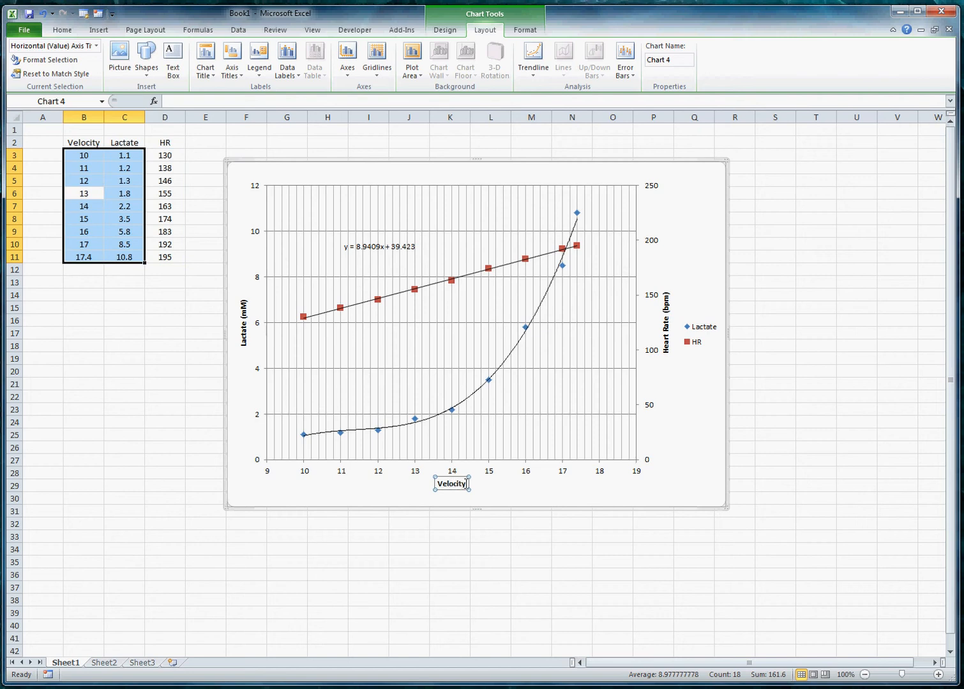
pyautogui.click(466, 484)
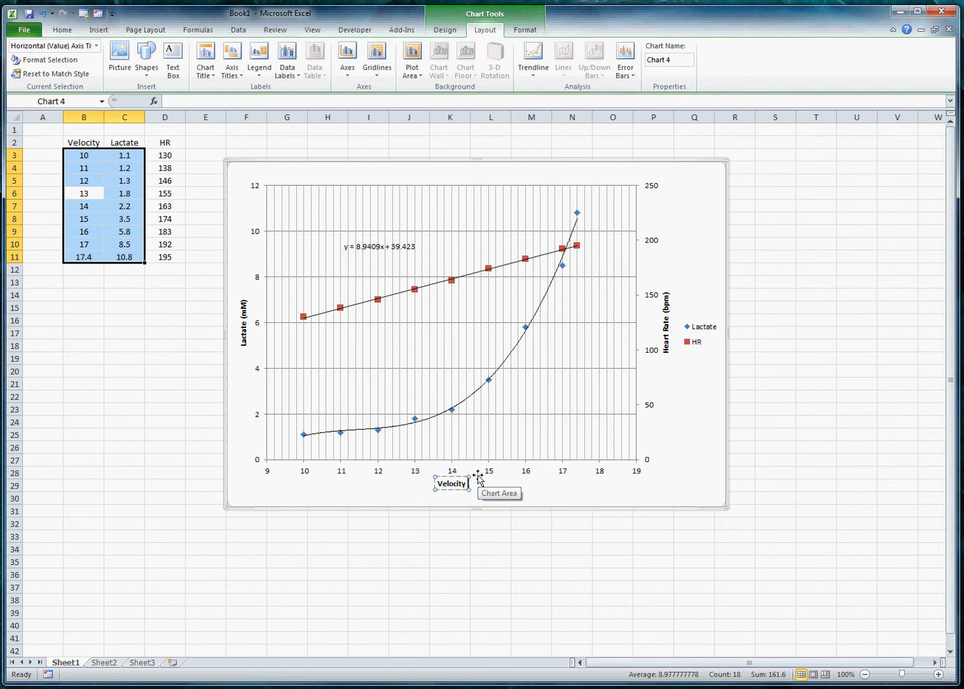
pyautogui.write('(km/hr)')
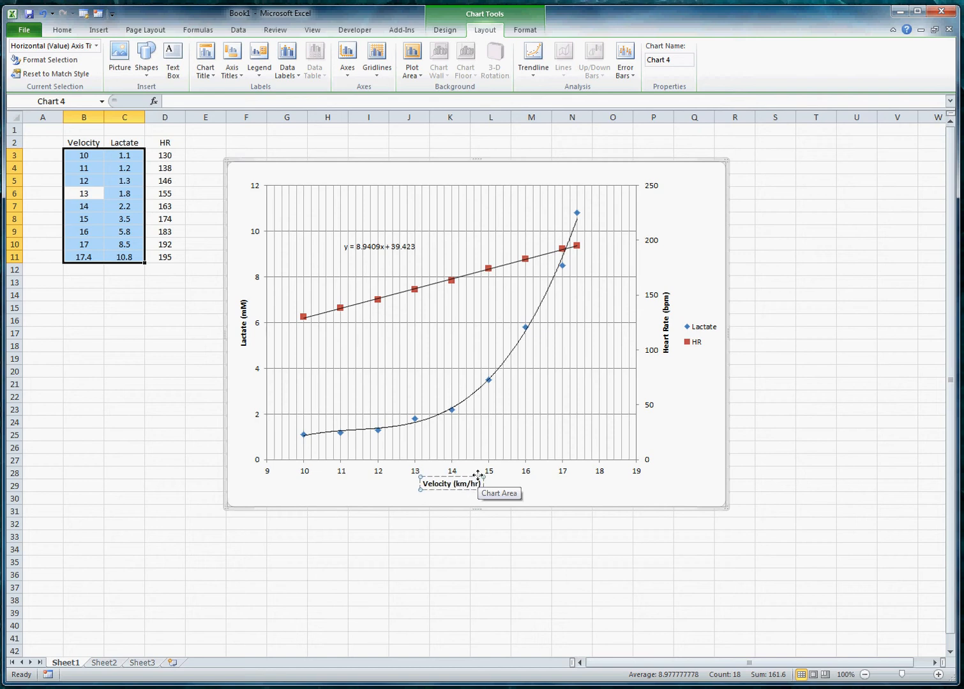
pyautogui.click(620, 491)
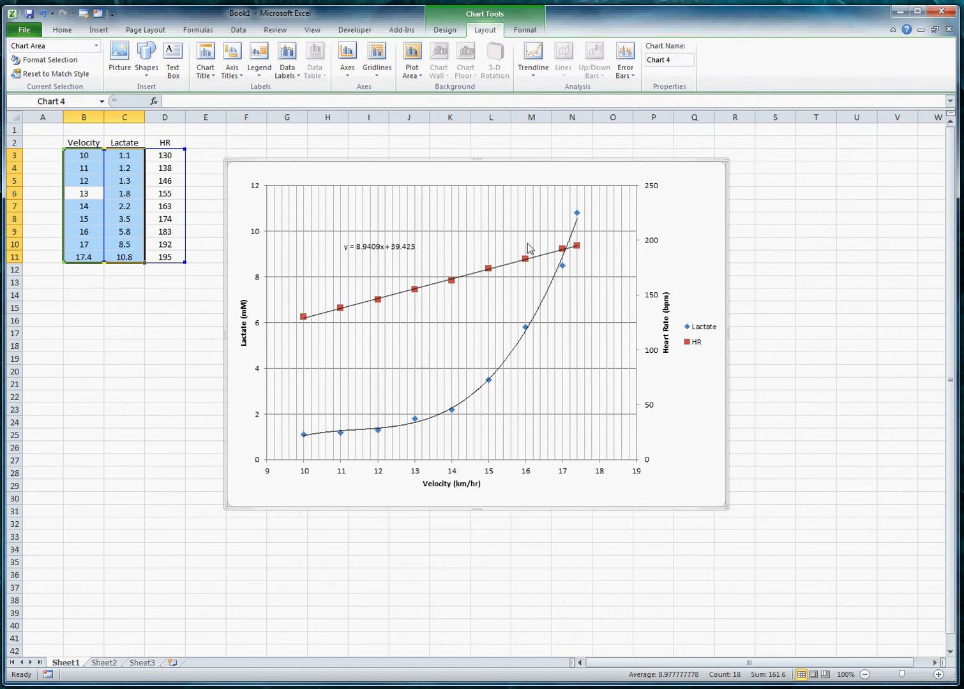
# Draw a straight line from the first lactate point to the last lactate point, then deselect the chart.
pyautogui.click(149, 76)
pyautogui.click(154, 100)
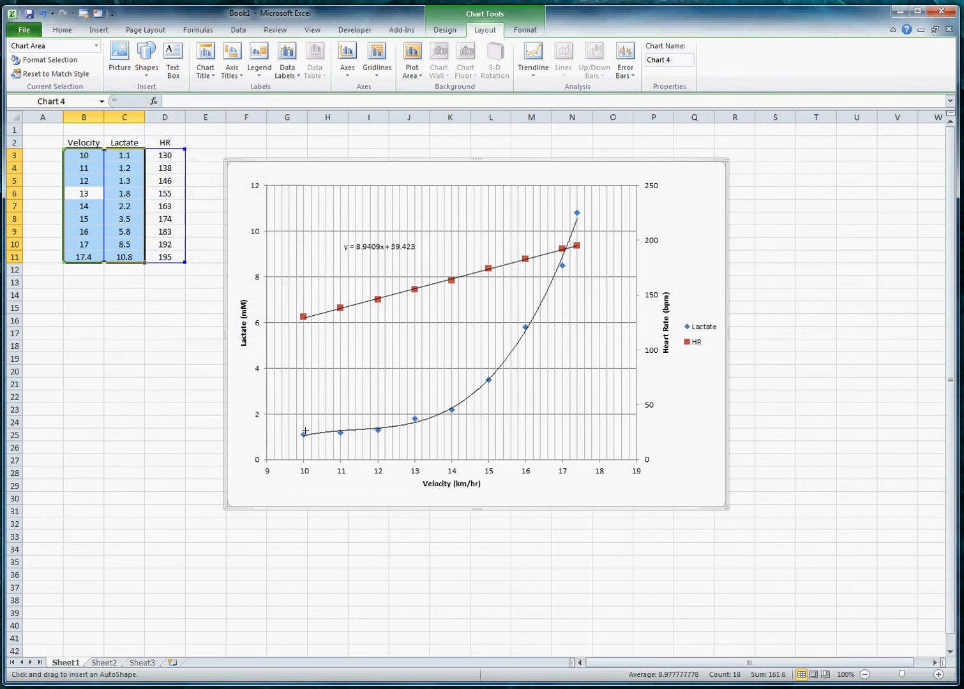
pyautogui.moveTo(304, 435)
pyautogui.mouseDown()
pyautogui.moveTo(529, 234)
pyautogui.moveTo(576, 213)
pyautogui.mouseUp()
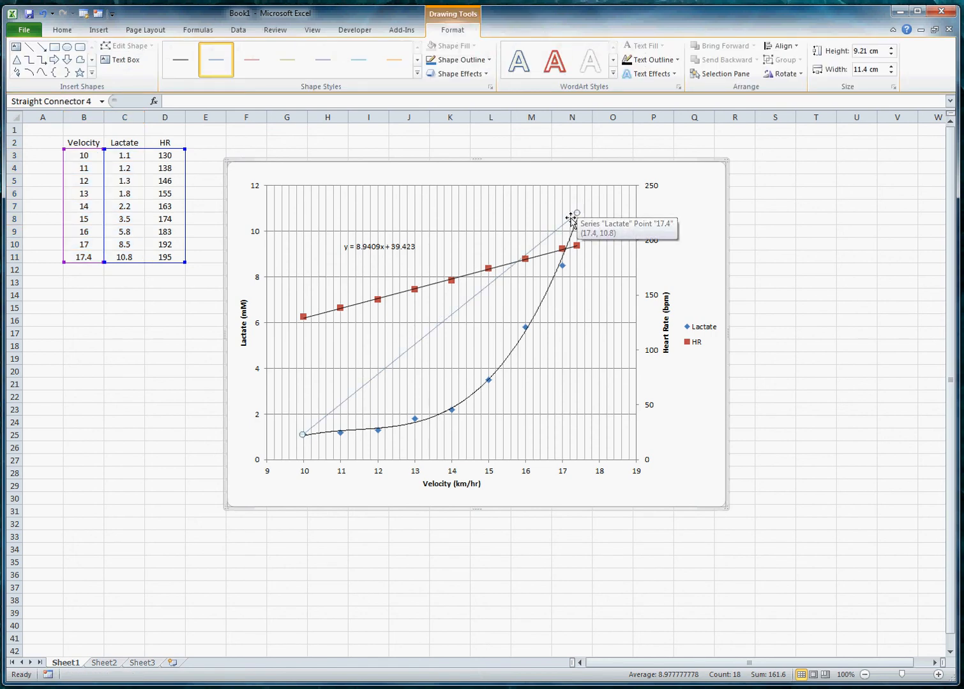
pyautogui.click(159, 348)
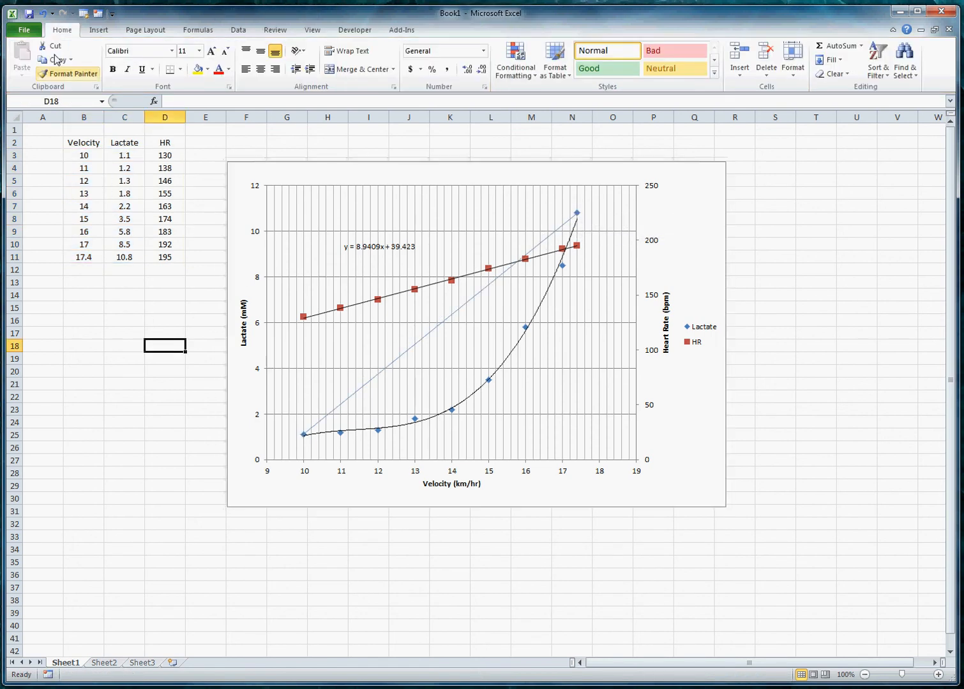
# Save the workbook as "Lactate data.xlsx" in the Avondale folder of the Documents library.
pyautogui.click(28, 14)
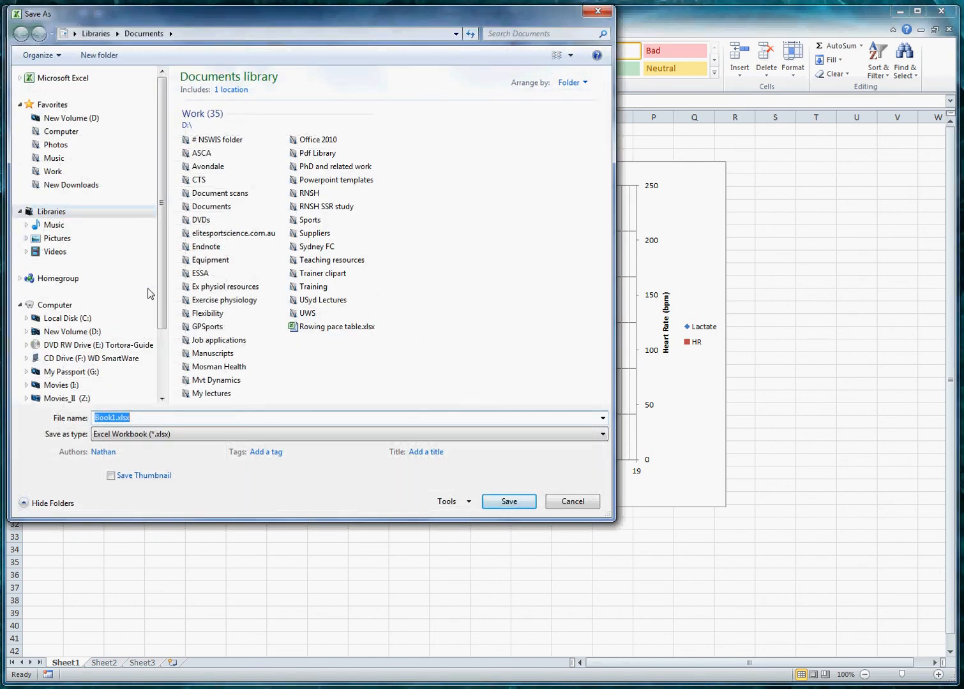
pyautogui.click(209, 167)
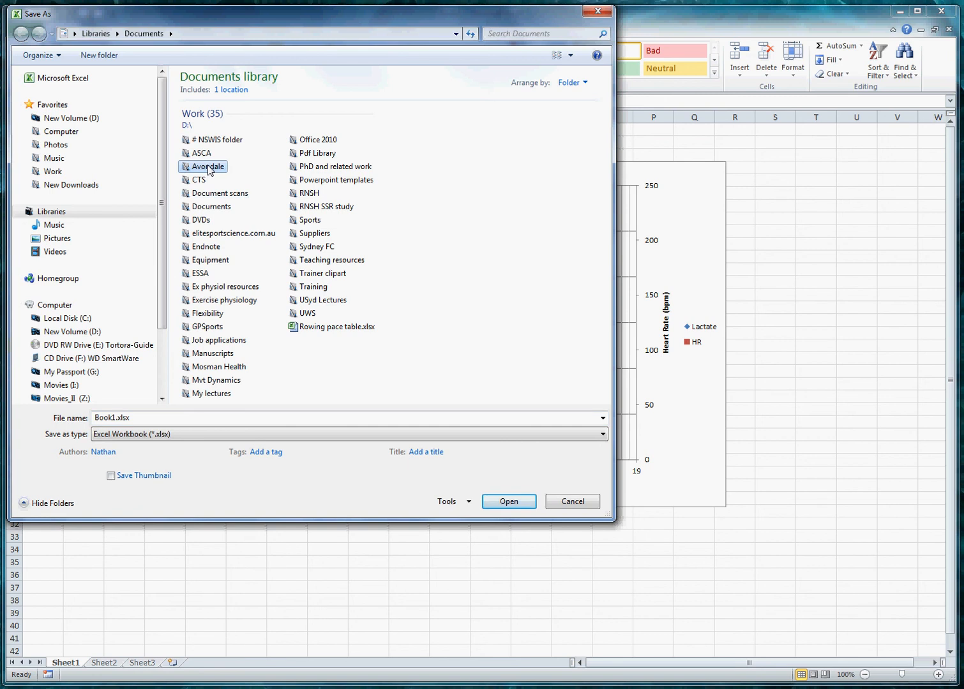
pyautogui.doubleClick(208, 167)
pyautogui.click(115, 417)
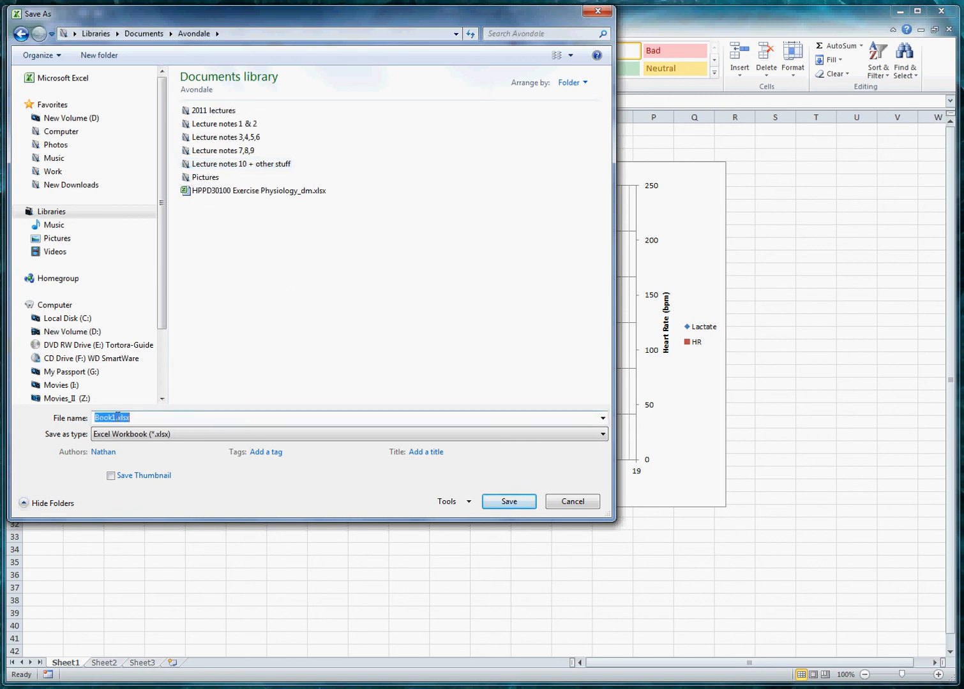
pyautogui.click(116, 417)
pyautogui.press('BackSpace')
pyautogui.press('BackSpace')
pyautogui.press('BackSpace')
pyautogui.press('BackSpace')
pyautogui.press('BackSpace')
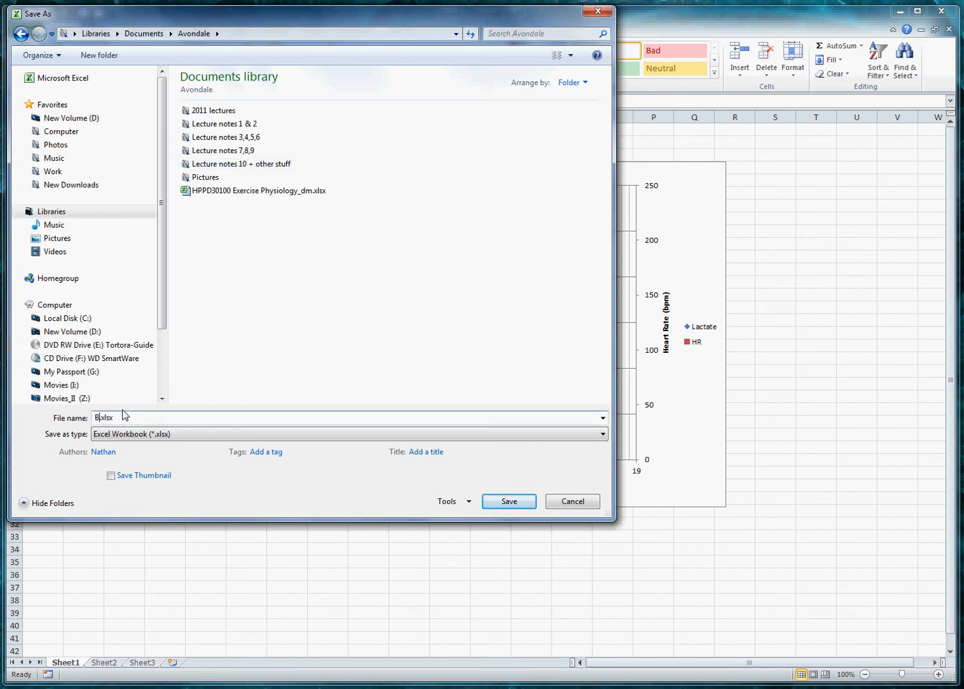
pyautogui.write('Lactate data')
pyautogui.click(504, 503)
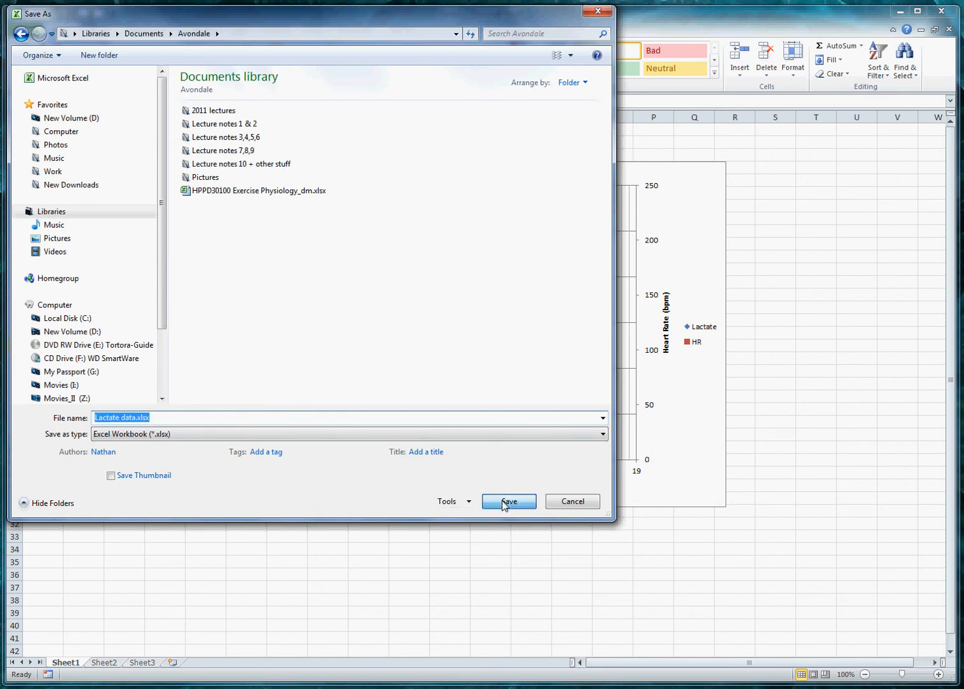
# Select the whole chart and show its print preview.
pyautogui.click(680, 438)
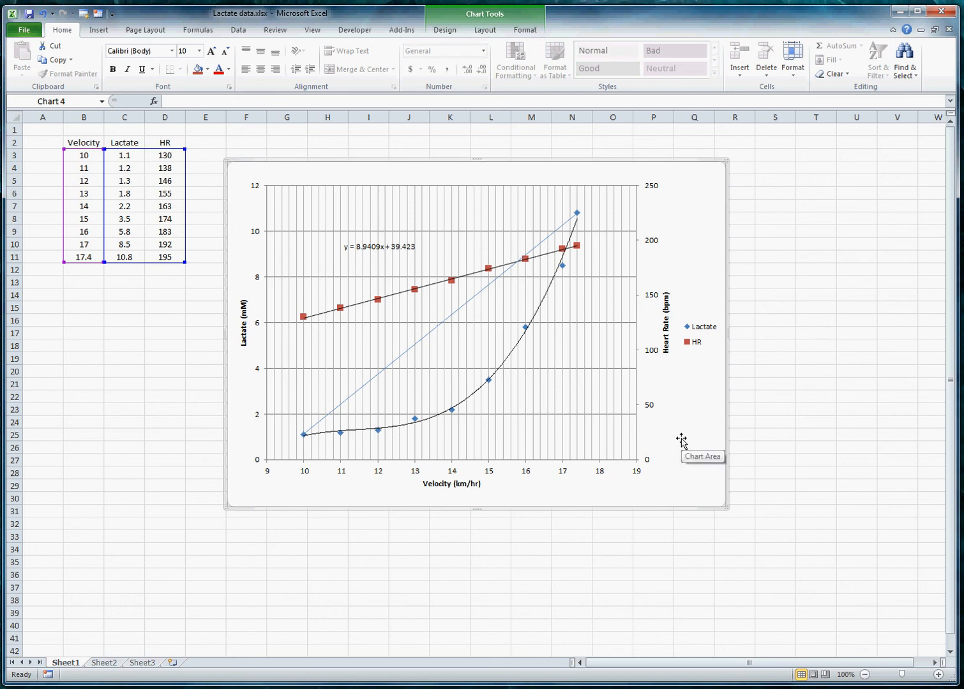
pyautogui.click(25, 31)
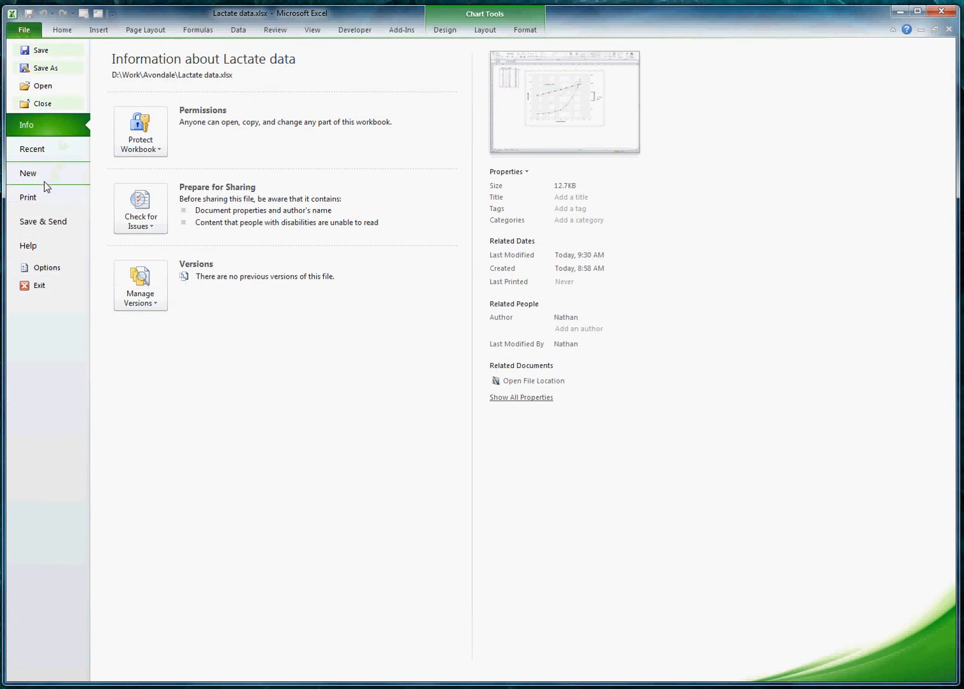
pyautogui.click(41, 199)
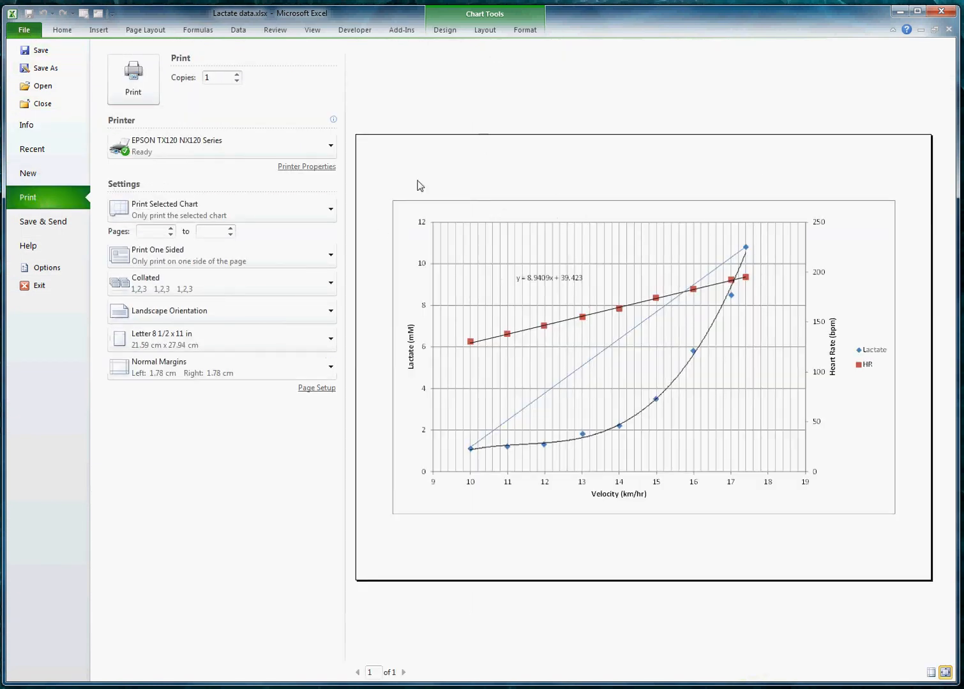